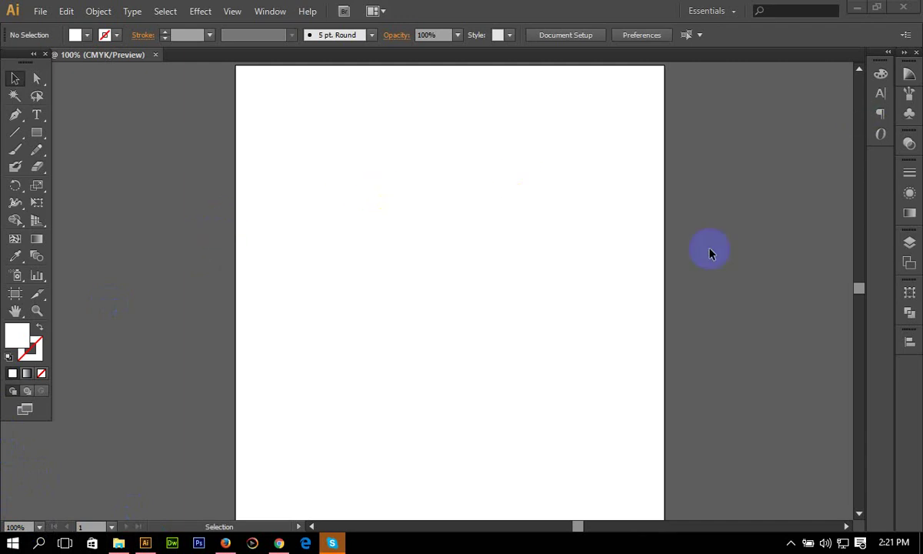
# Step: Choose the standard Pen Tool (P) from the Tools panel's pen flyout
pyautogui.click(16, 117)
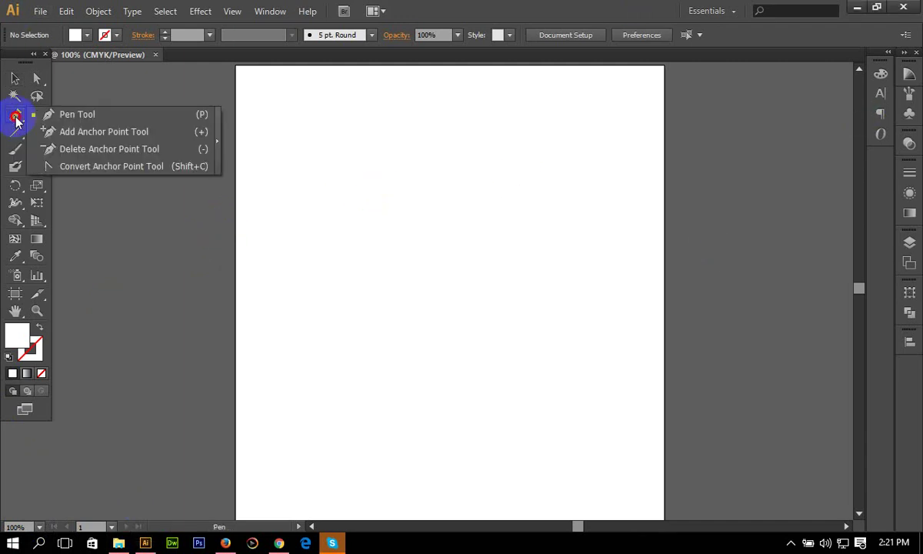
pyautogui.click(62, 119)
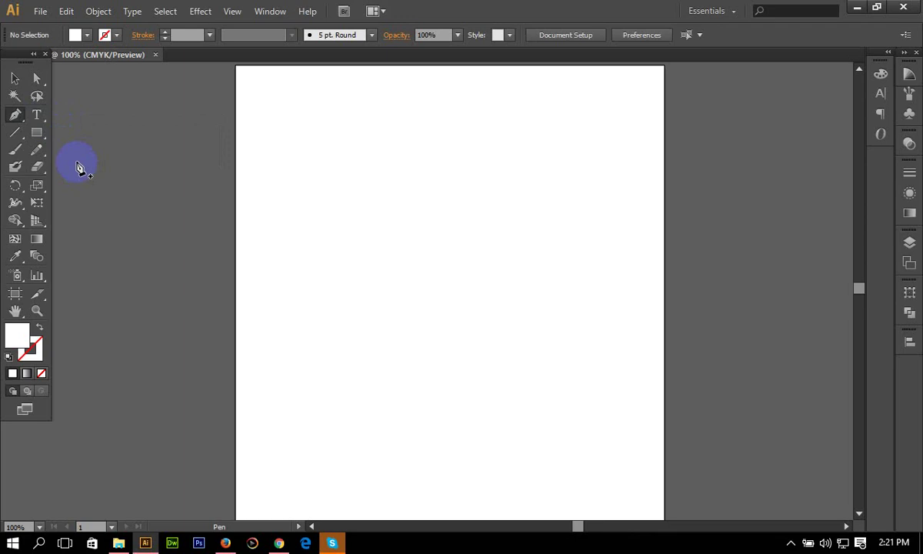
# Step: Set the fill to None and the stroke to pure black (C0 M0 Y0 K100) at 1 pt
pyautogui.click(19, 337)
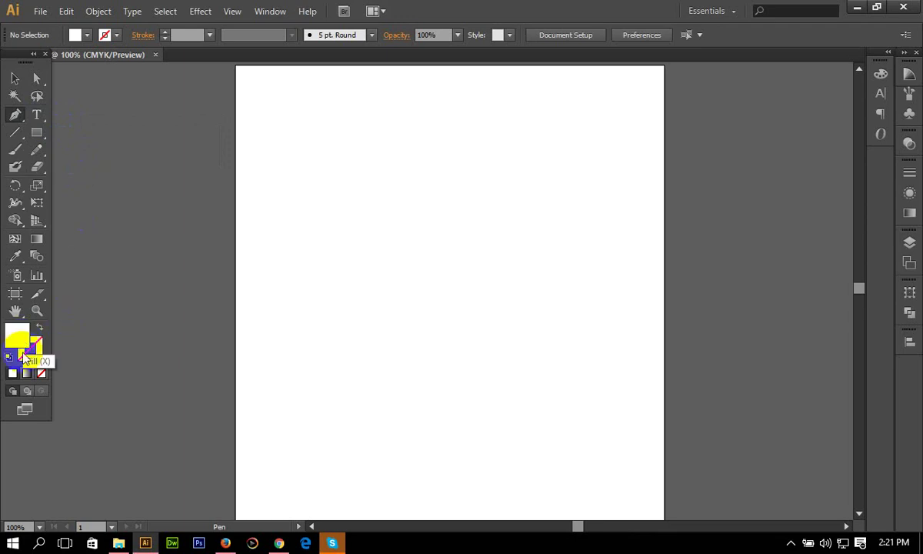
pyautogui.click(41, 373)
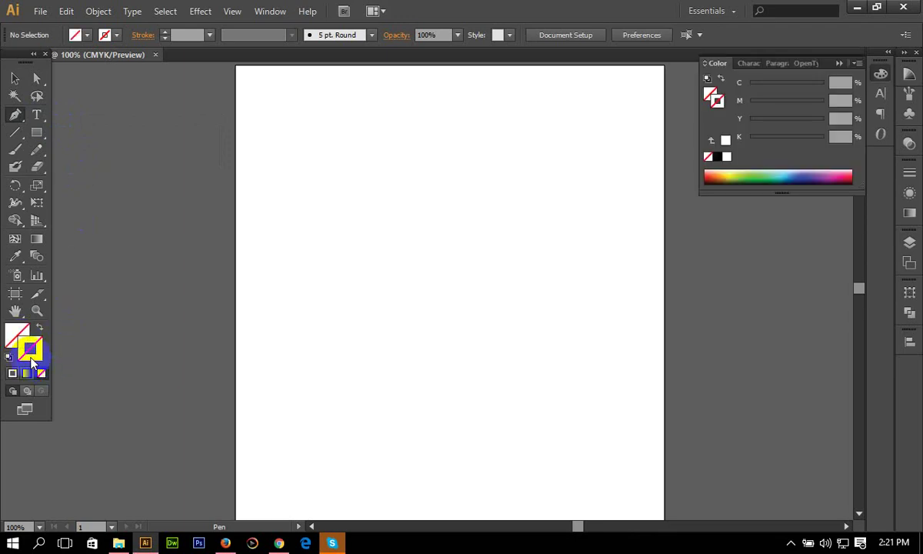
pyautogui.moveTo(757, 138); pyautogui.dragTo(825, 137)
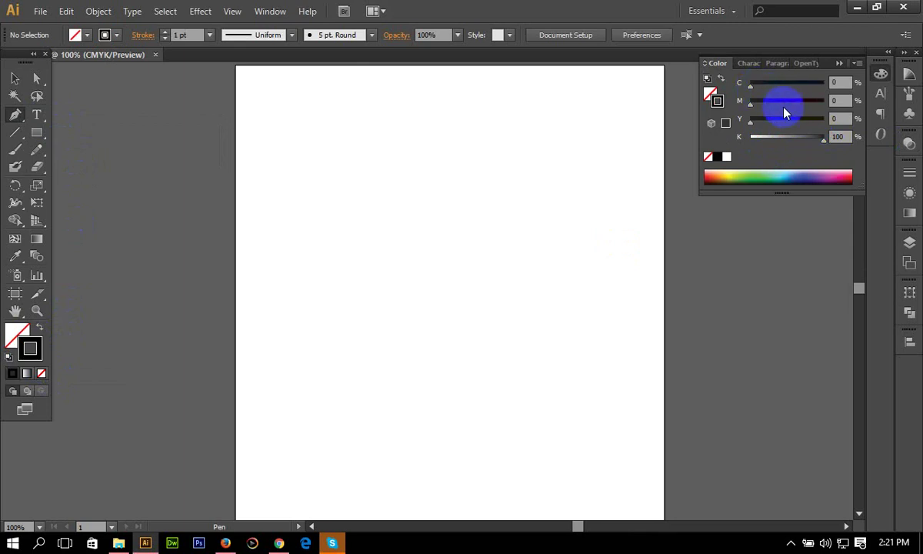
pyautogui.moveTo(783, 84); pyautogui.dragTo(835, 83)
pyautogui.moveTo(796, 146); pyautogui.dragTo(711, 140)
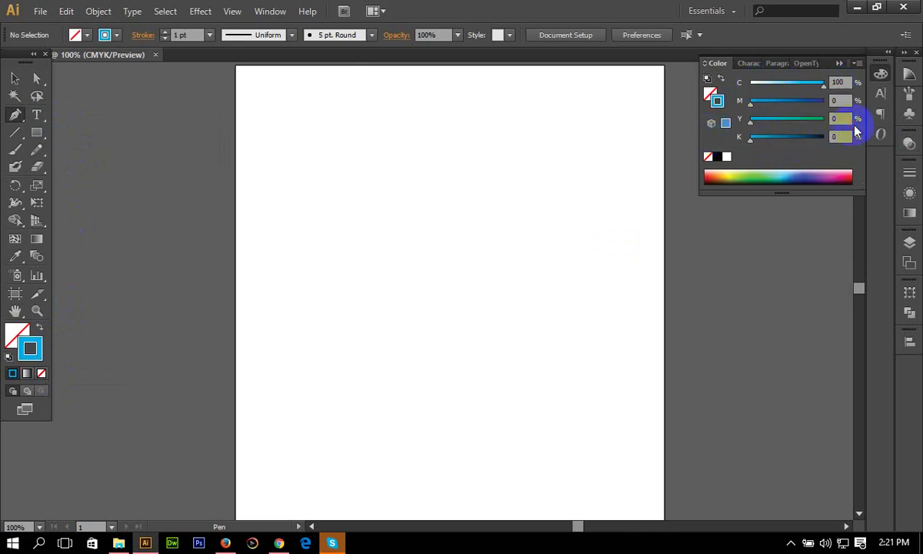
pyautogui.moveTo(802, 146); pyautogui.dragTo(825, 137)
pyautogui.moveTo(823, 83); pyautogui.dragTo(745, 85)
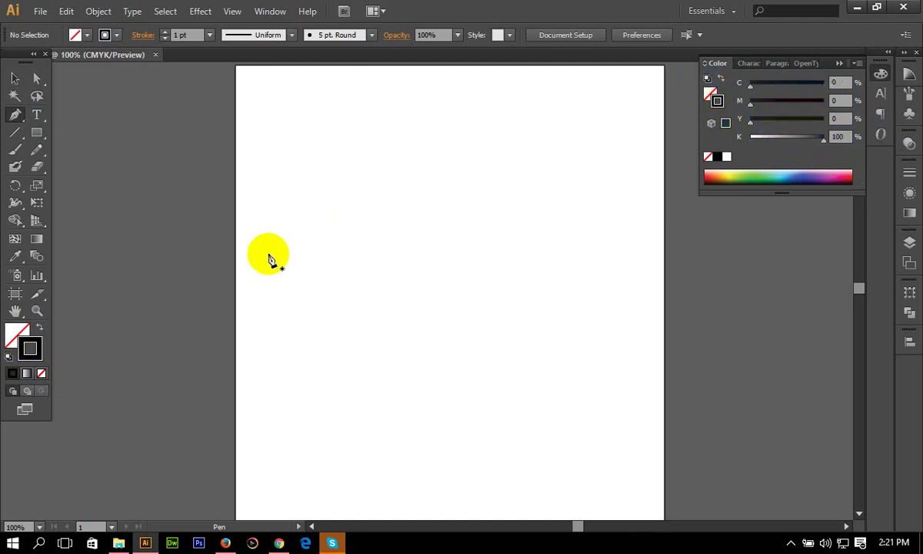
# Step: At 150% zoom, draw a Pen path from a top anchor down to a smooth curved bottom anchor
pyautogui.click(21, 78)
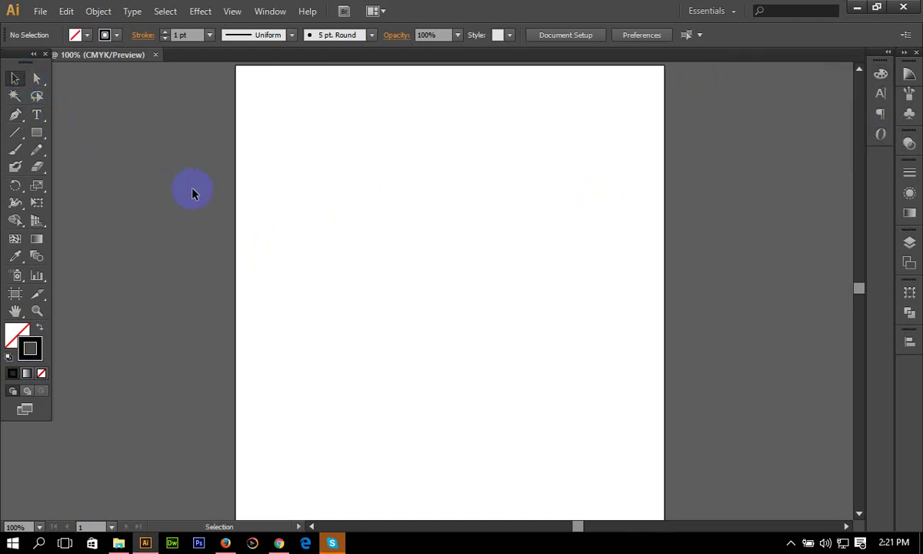
pyautogui.hotkey('ctrl', '=')
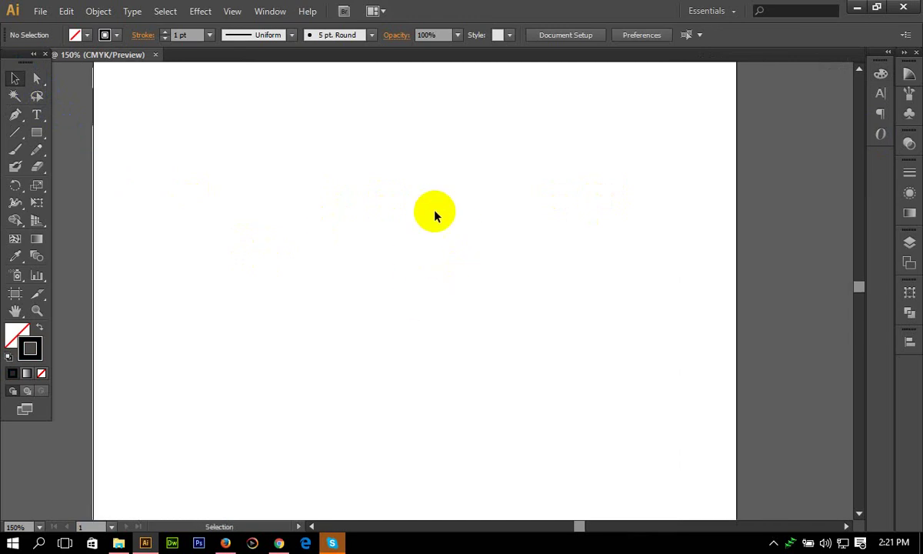
pyautogui.press('p')
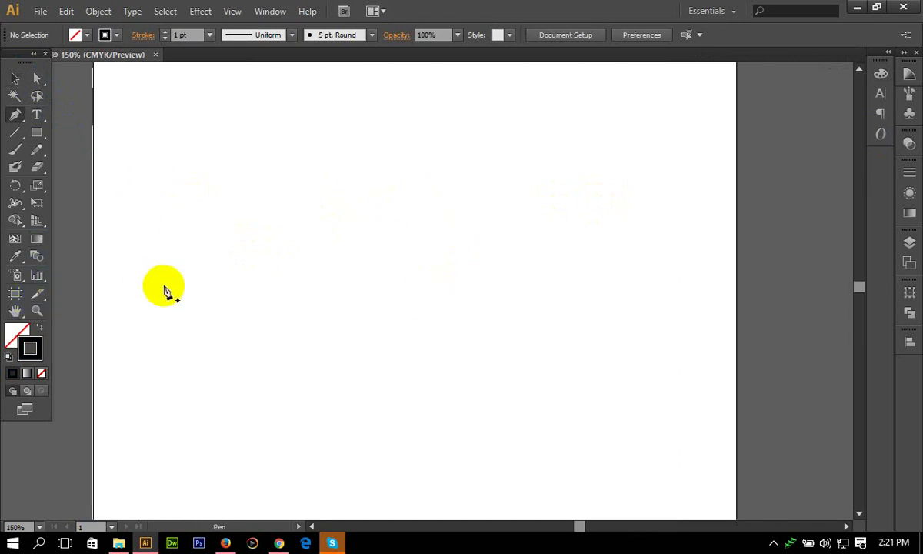
pyautogui.click(407, 184)
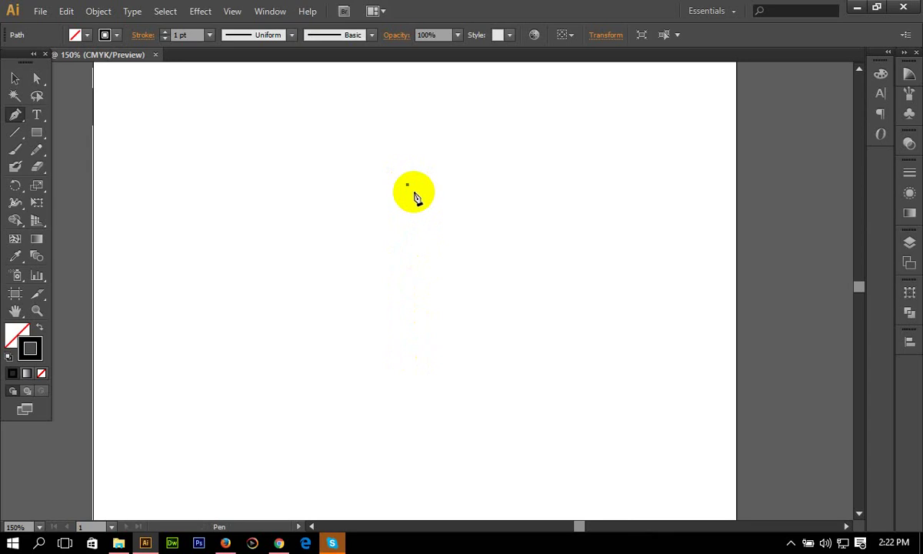
pyautogui.keyDown('shift'); pyautogui.click(411, 373); pyautogui.keyUp('shift')
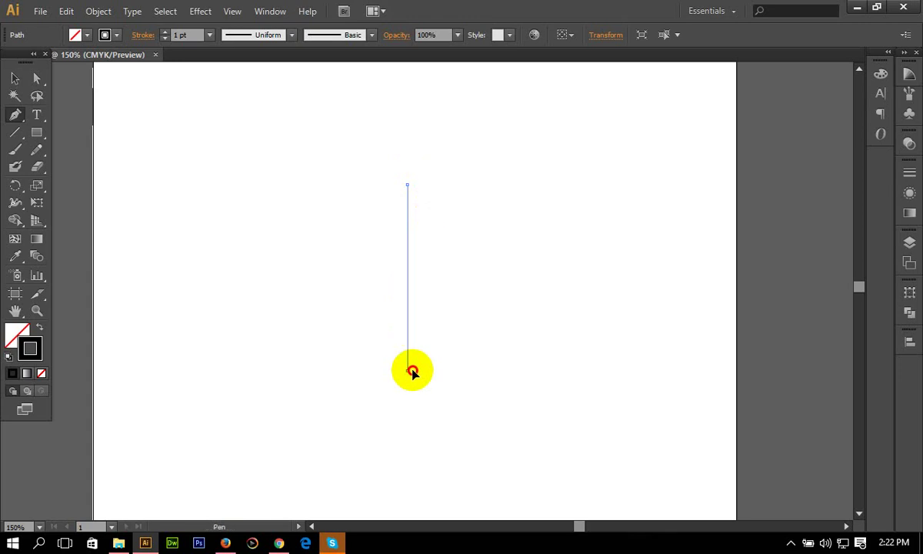
pyautogui.moveTo(409, 372)
pyautogui.mouseDown()
pyautogui.moveTo(480, 391)
pyautogui.moveTo(498, 383)
pyautogui.mouseUp()
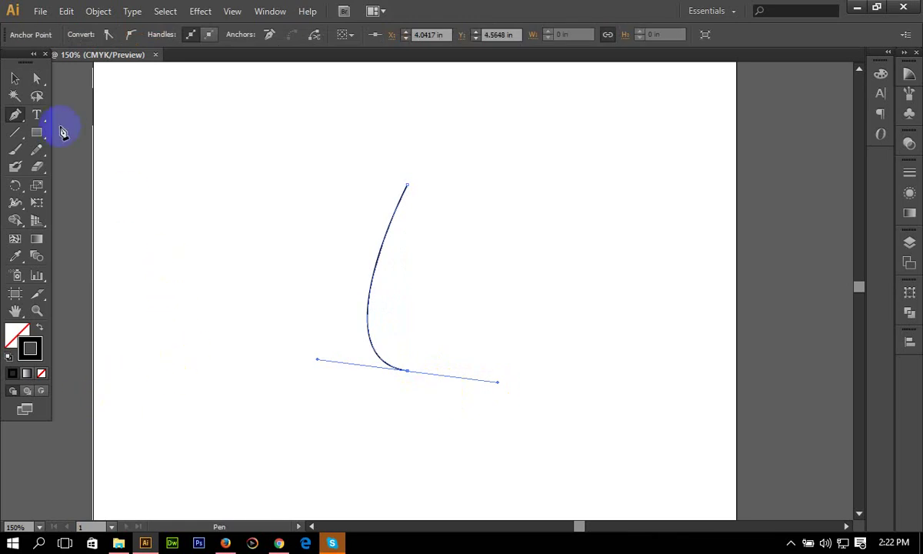
# Step: Select the drawn curve, then deselect it and zoom the view to 200%
pyautogui.click(14, 78)
pyautogui.moveTo(306, 212); pyautogui.dragTo(497, 388)
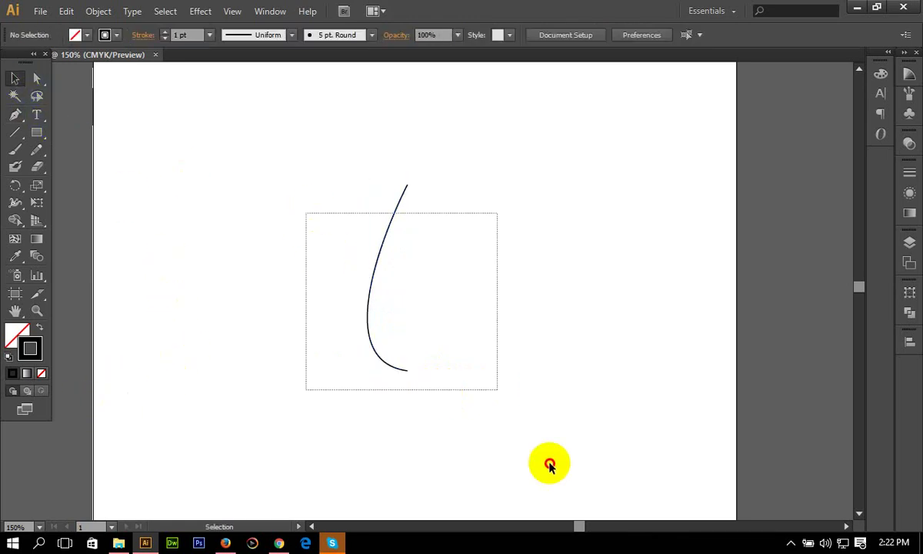
pyautogui.scroll(1, 527, 385)
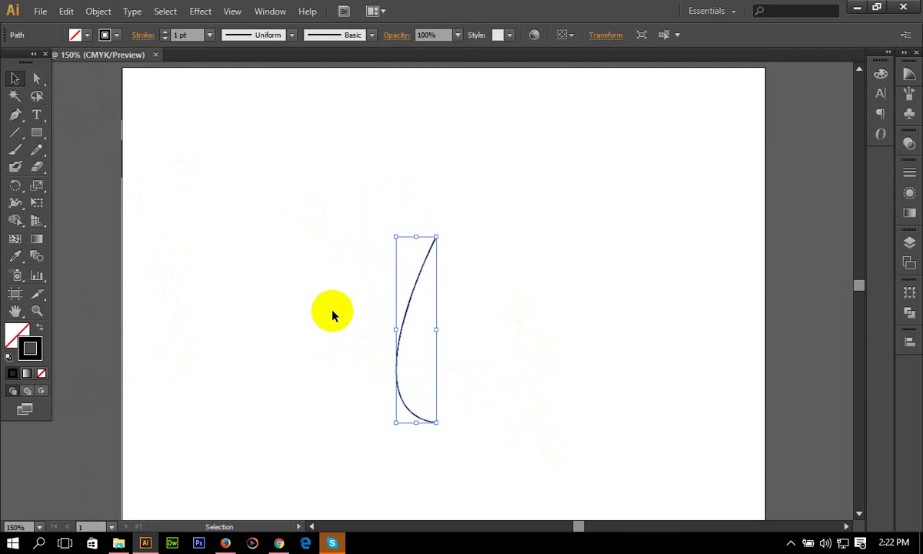
pyautogui.moveTo(344, 318); pyautogui.dragTo(448, 397)
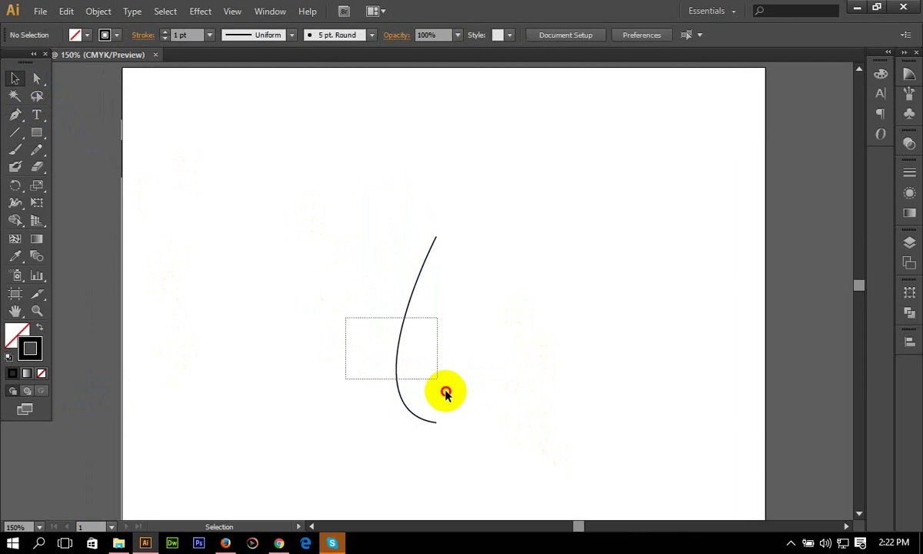
pyautogui.click(532, 362)
pyautogui.hotkey('ctrl', '+')
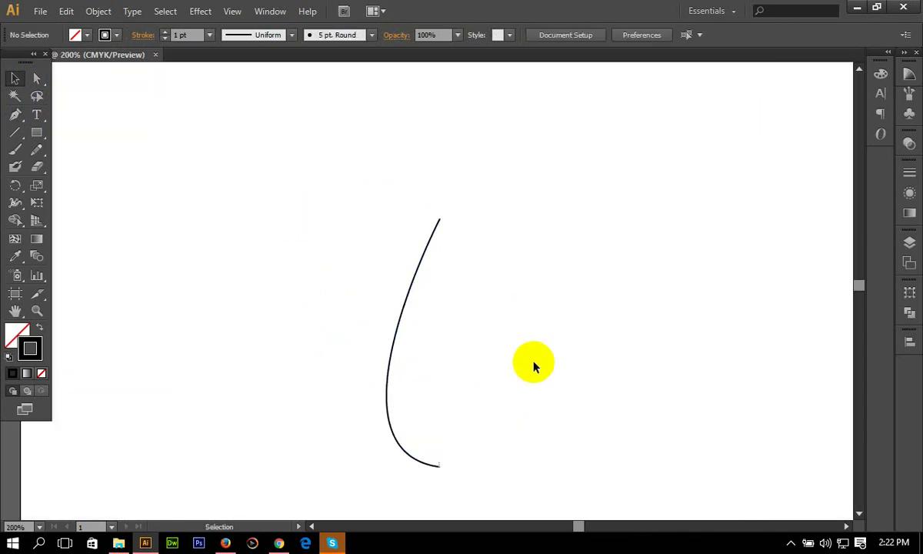
pyautogui.scroll(-1, 532, 340)
pyautogui.scroll(-1, 588, 365)
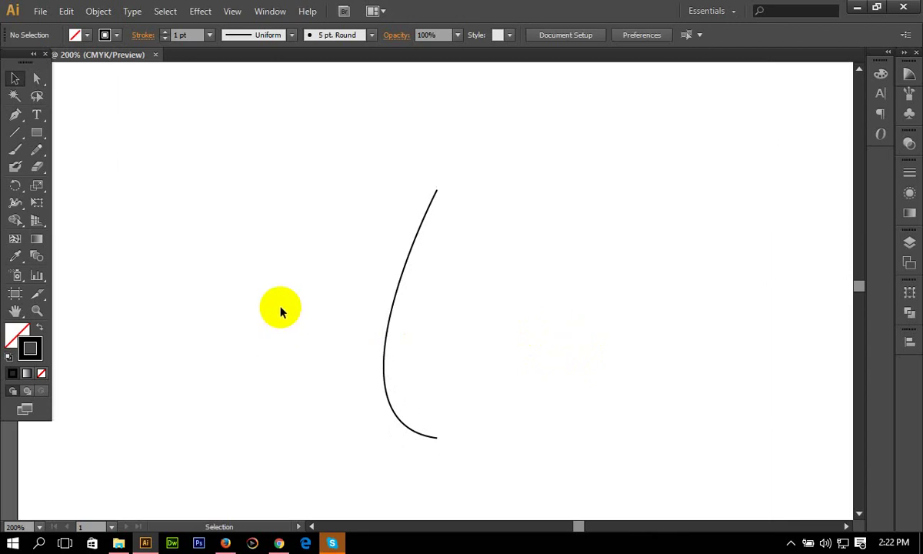
# Step: With Direct Selection, drag the bottom anchor's handles so the curve bows into a rounded base
pyautogui.moveTo(36, 78); pyautogui.dragTo(99, 89)
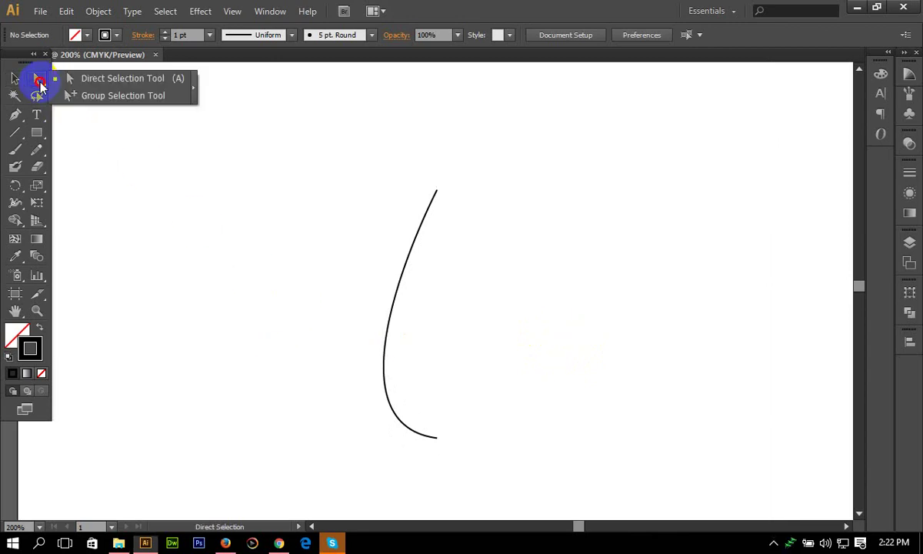
pyautogui.click(122, 80)
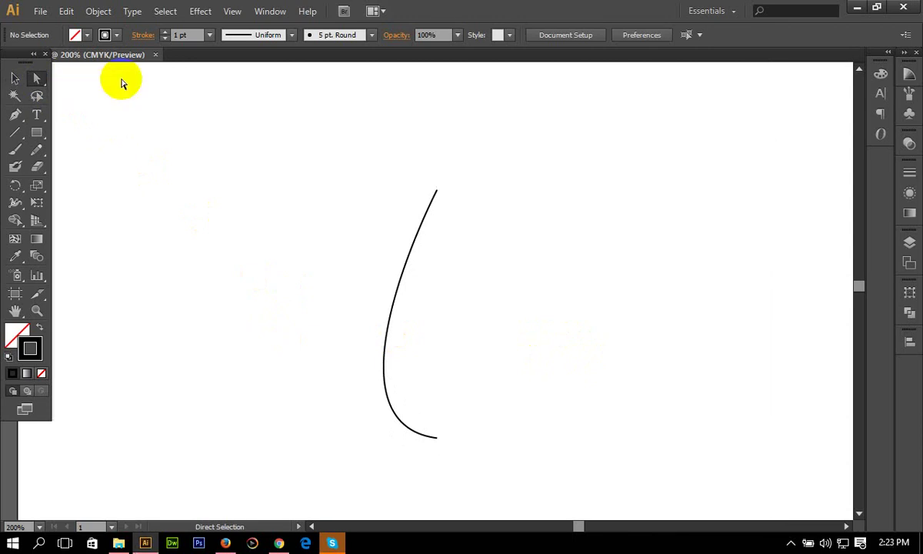
pyautogui.moveTo(242, 151); pyautogui.dragTo(517, 456)
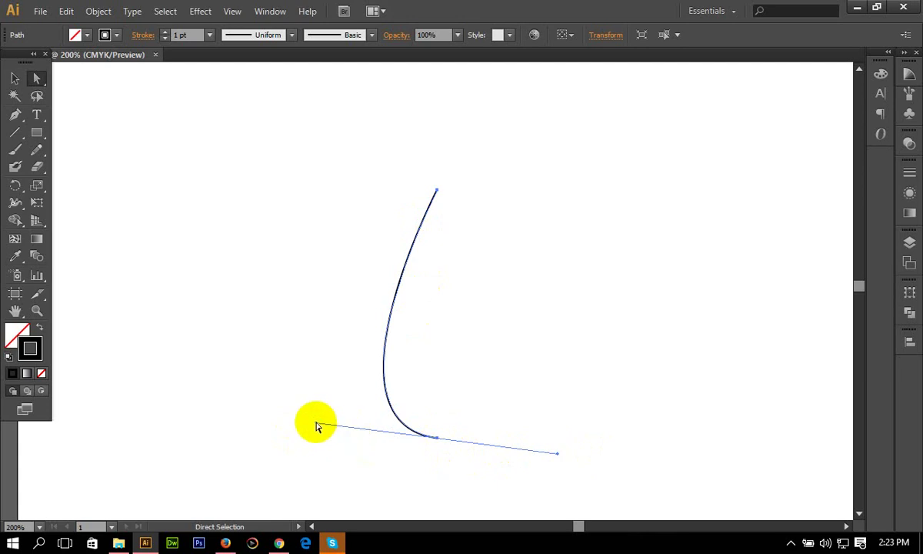
pyautogui.moveTo(316, 425)
pyautogui.mouseDown()
pyautogui.moveTo(283, 418)
pyautogui.moveTo(332, 280)
pyautogui.moveTo(304, 435)
pyautogui.moveTo(319, 429)
pyautogui.mouseUp()
pyautogui.moveTo(340, 215); pyautogui.dragTo(450, 392)
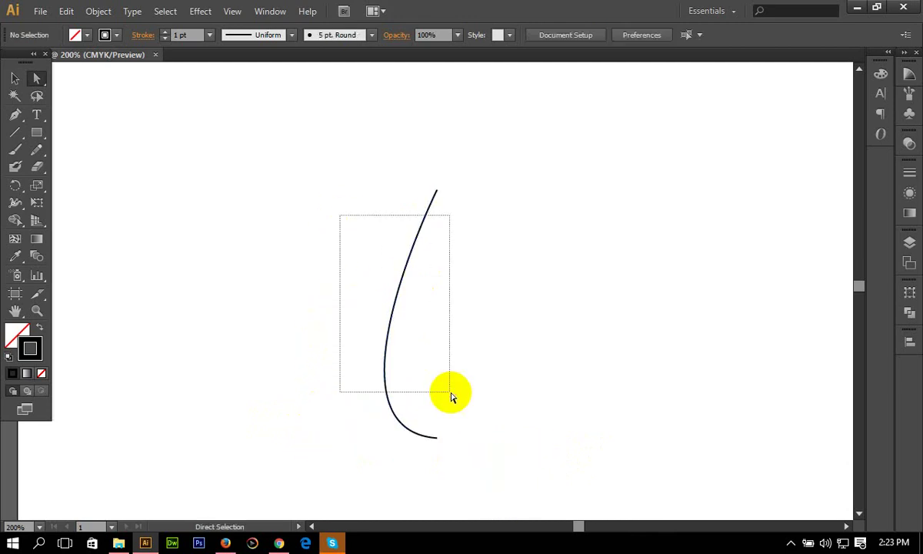
pyautogui.click(436, 437)
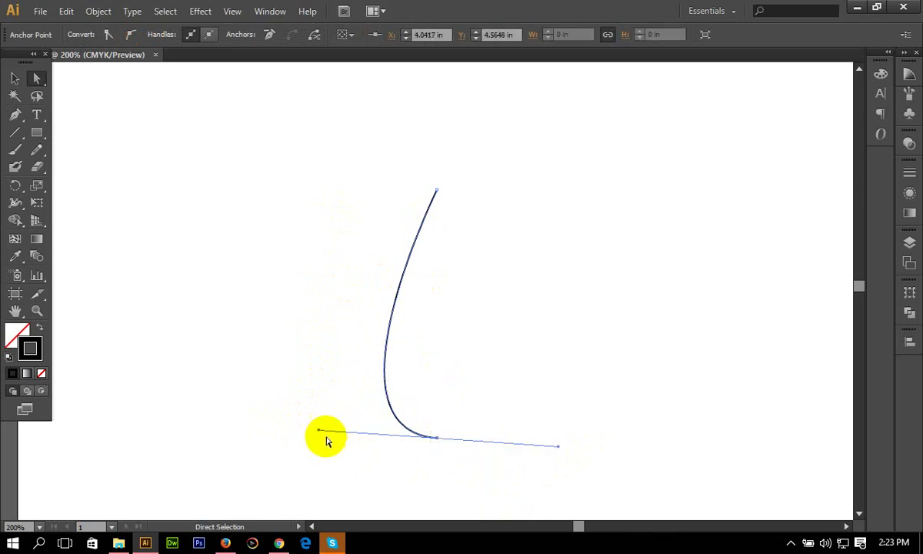
pyautogui.moveTo(321, 434); pyautogui.dragTo(317, 420)
# Step: Deselect the anchor and reselect the whole curve with the Selection tool
pyautogui.click(361, 247)
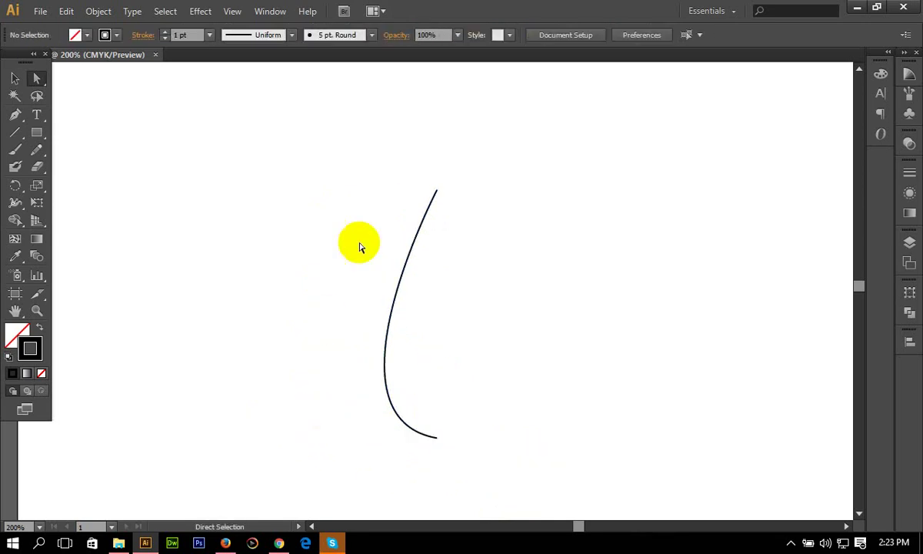
pyautogui.click(505, 371)
pyautogui.moveTo(343, 303); pyautogui.dragTo(397, 342)
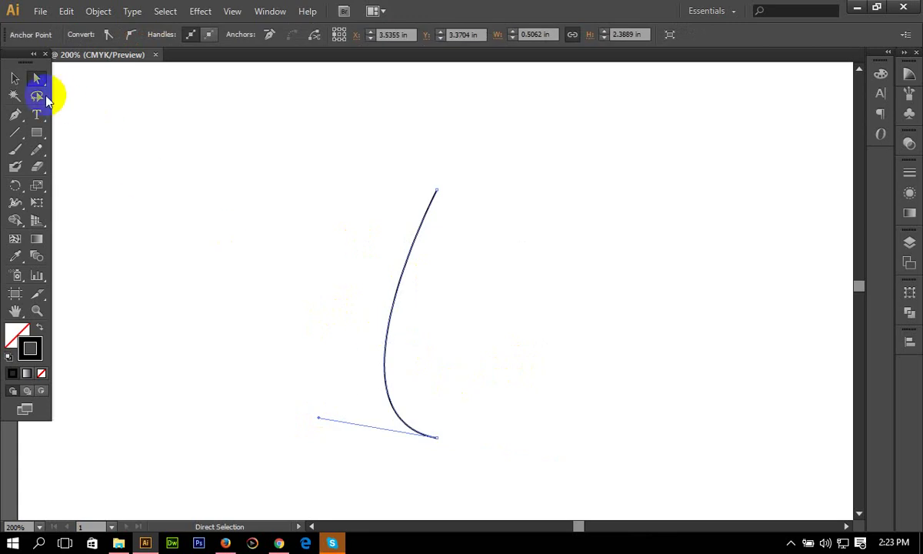
pyautogui.click(15, 77)
pyautogui.moveTo(299, 231); pyautogui.dragTo(500, 396)
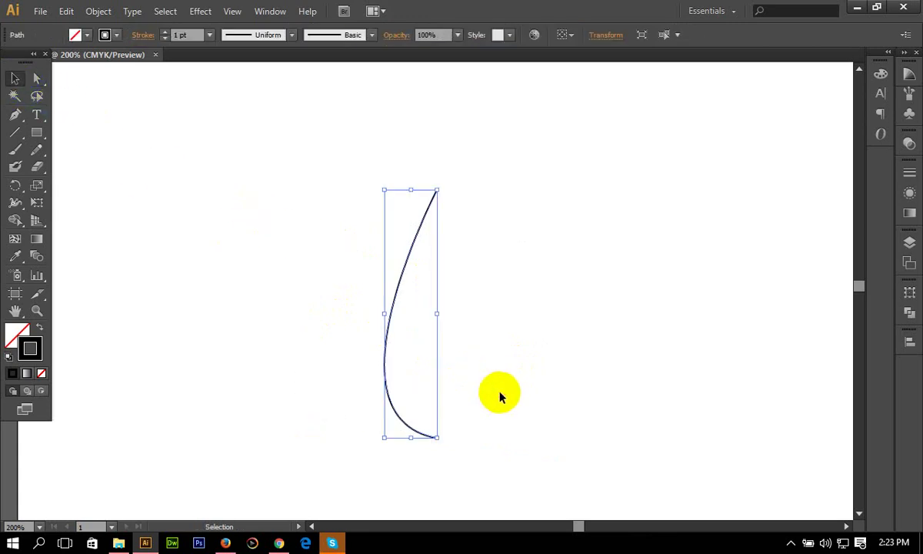
pyautogui.click(340, 320)
pyautogui.moveTo(303, 241); pyautogui.dragTo(477, 394)
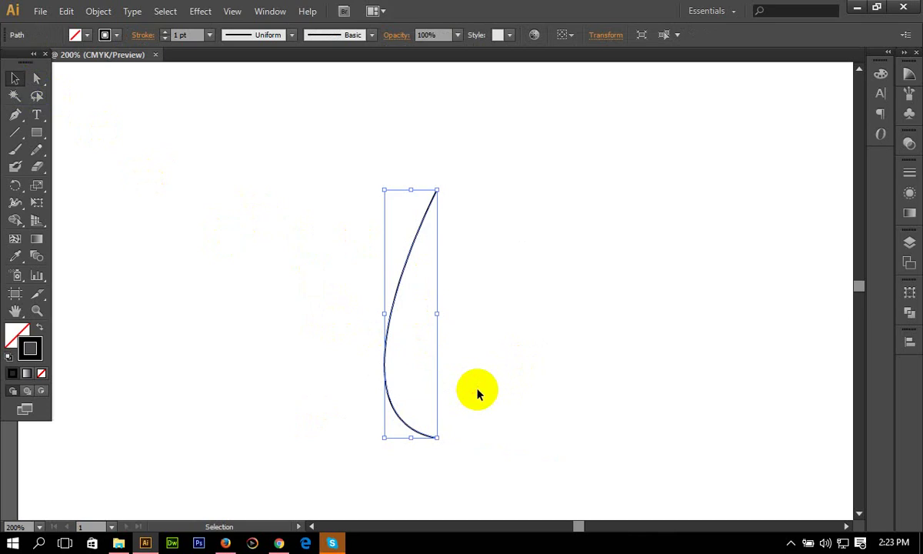
pyautogui.click(477, 394)
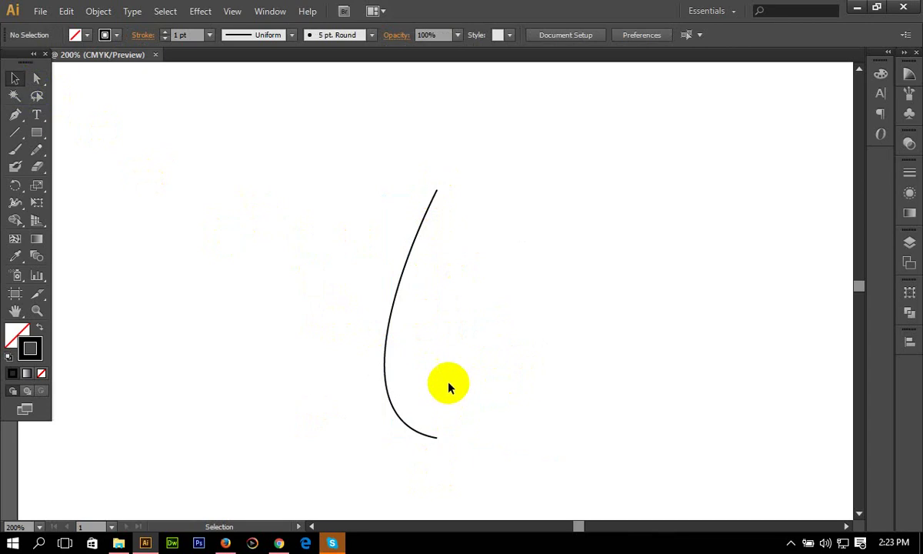
pyautogui.click(427, 319)
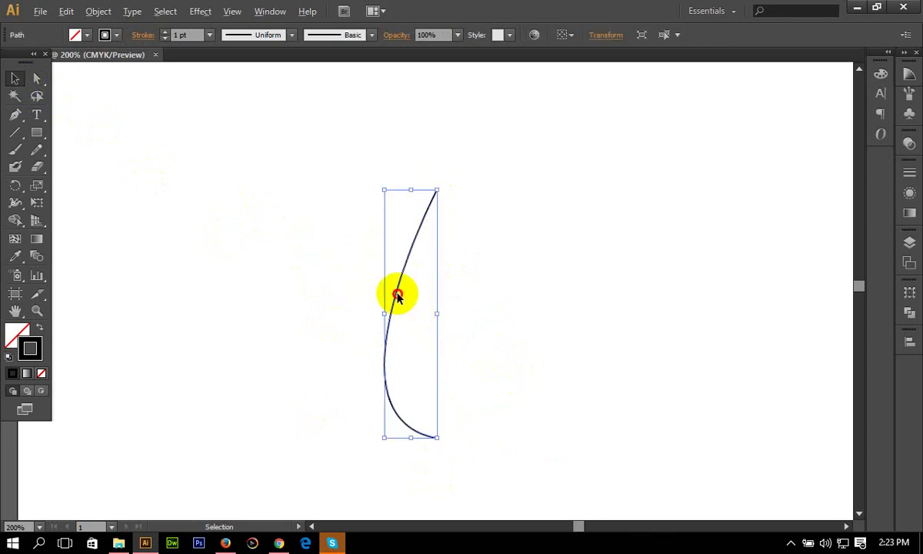
pyautogui.moveTo(398, 297); pyautogui.dragTo(580, 299)
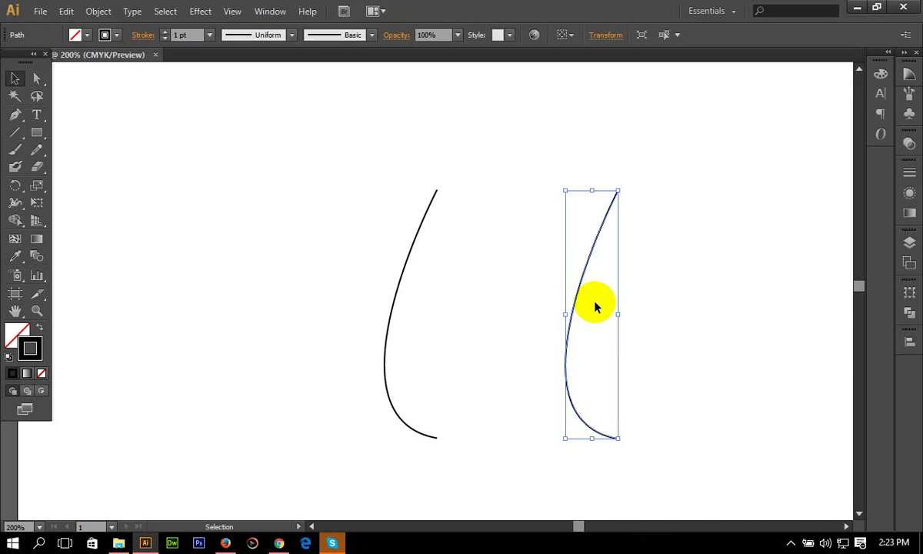
pyautogui.press('Delete')
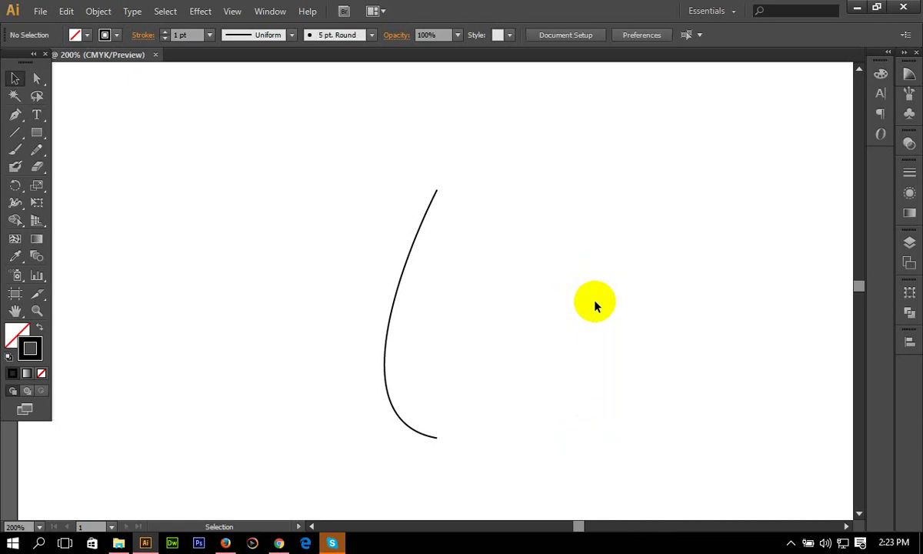
pyautogui.moveTo(256, 198); pyautogui.dragTo(527, 431)
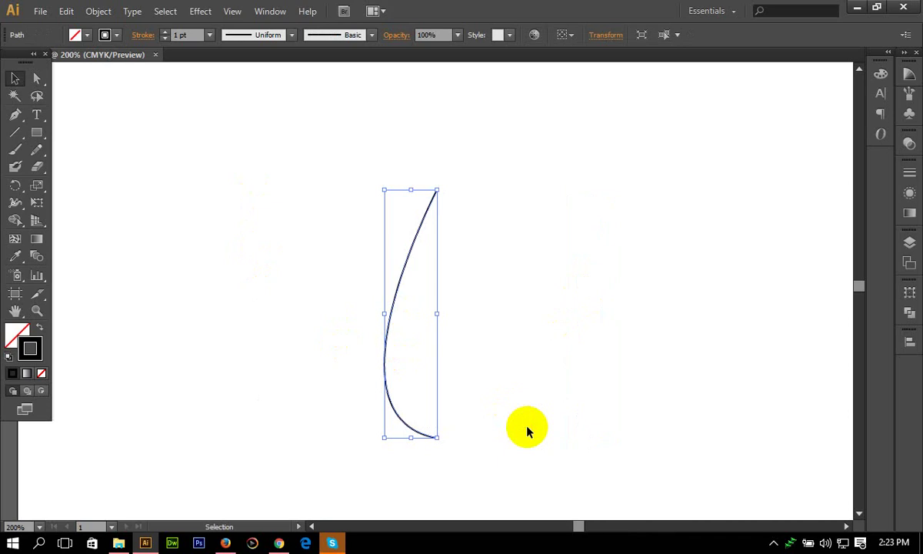
pyautogui.click(462, 358)
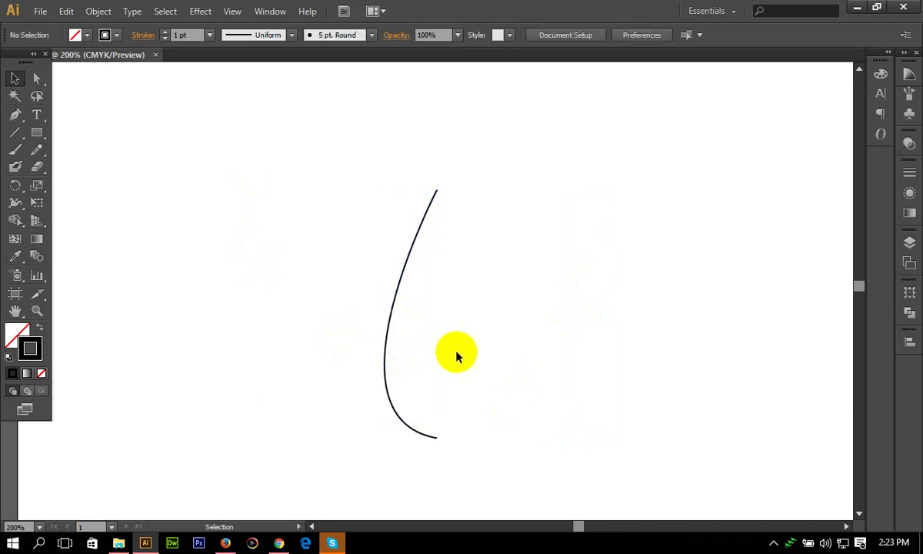
pyautogui.click(16, 119)
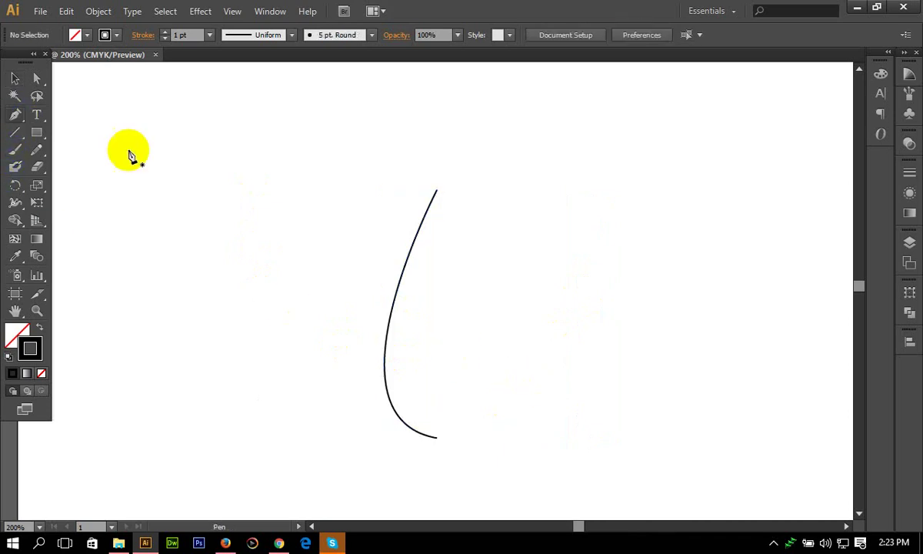
pyautogui.click(437, 192)
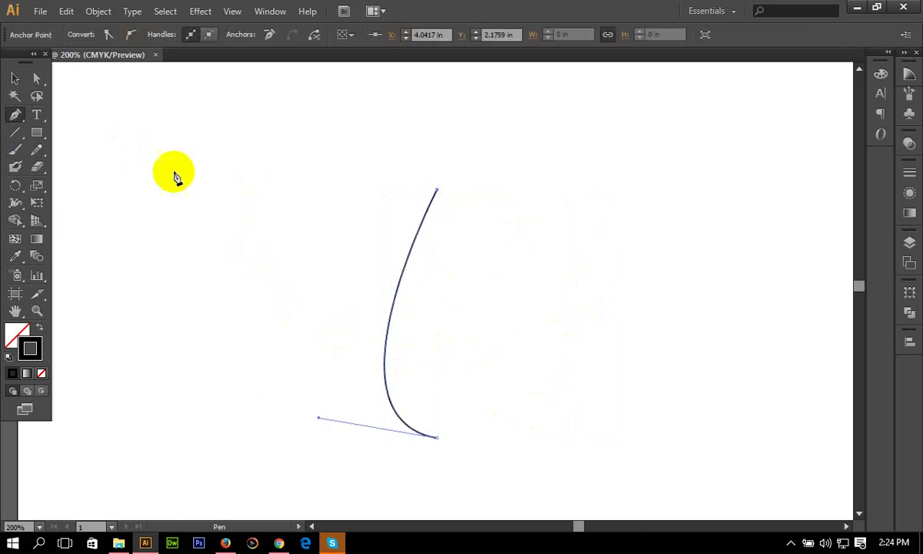
pyautogui.click(15, 78)
pyautogui.click(144, 195)
pyautogui.click(15, 114)
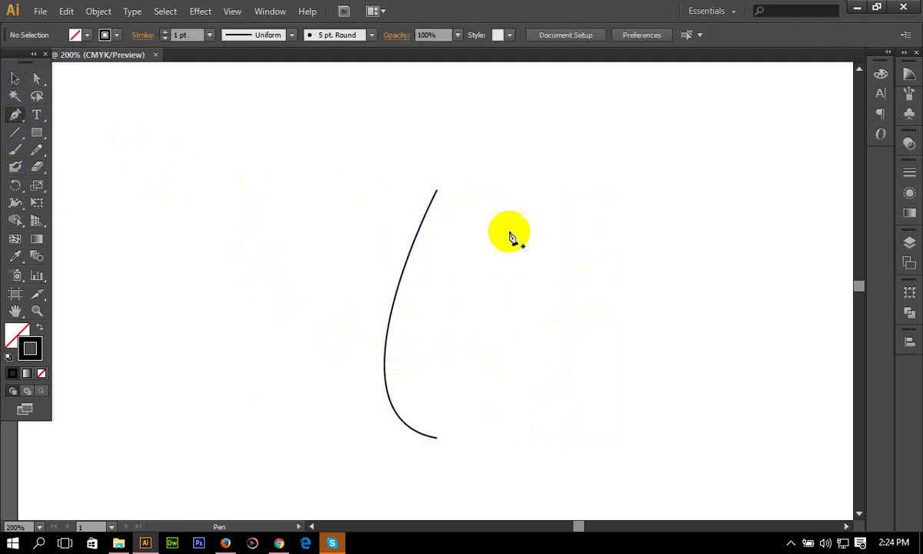
pyautogui.click(449, 191)
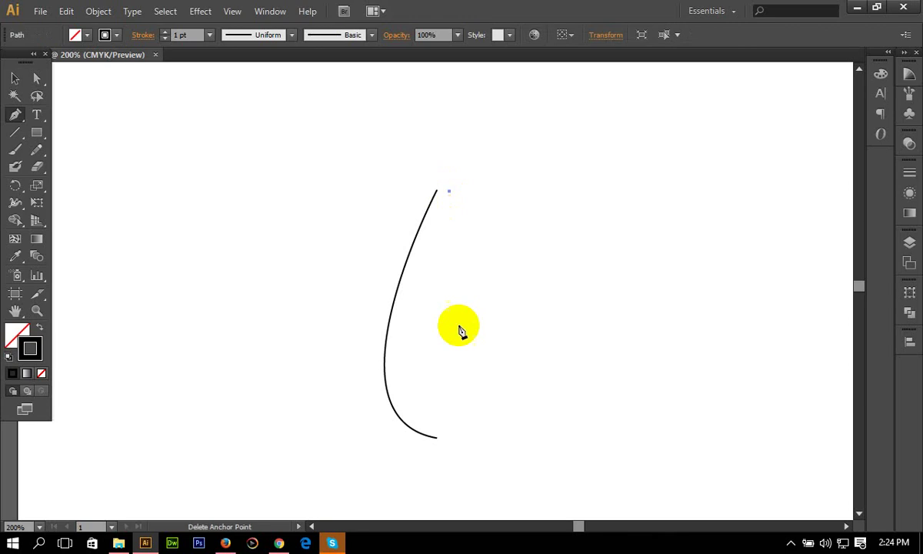
pyautogui.click(443, 438)
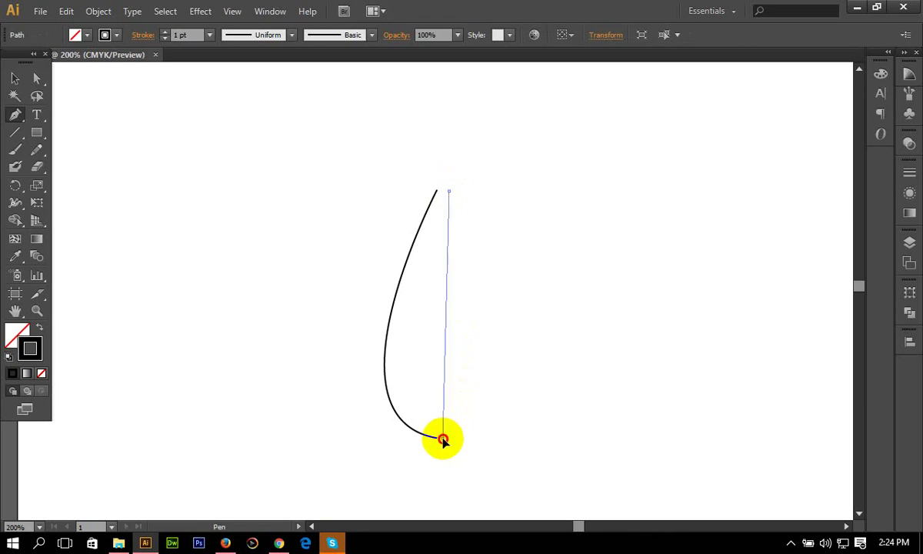
pyautogui.moveTo(443, 438); pyautogui.dragTo(304, 455)
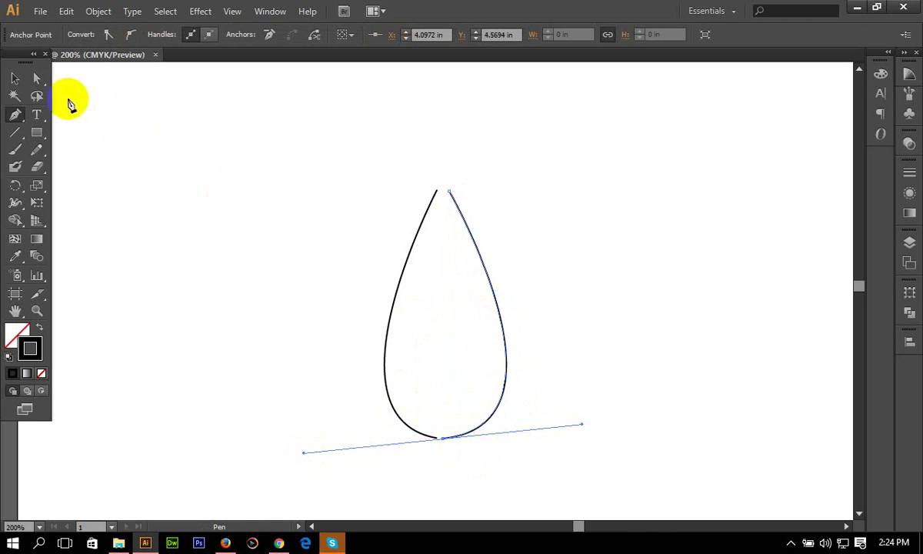
pyautogui.click(36, 78)
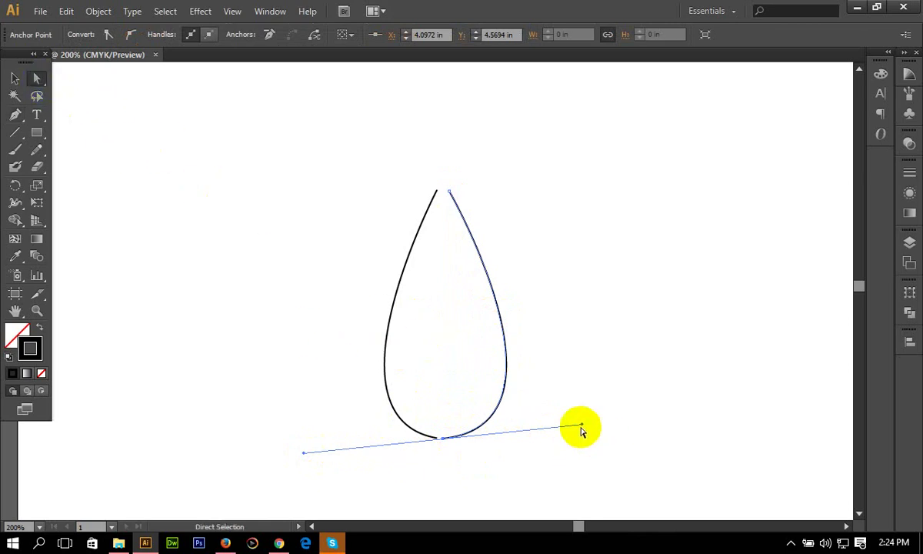
pyautogui.moveTo(583, 425)
pyautogui.mouseDown()
pyautogui.moveTo(549, 418)
pyautogui.moveTo(541, 426)
pyautogui.mouseUp()
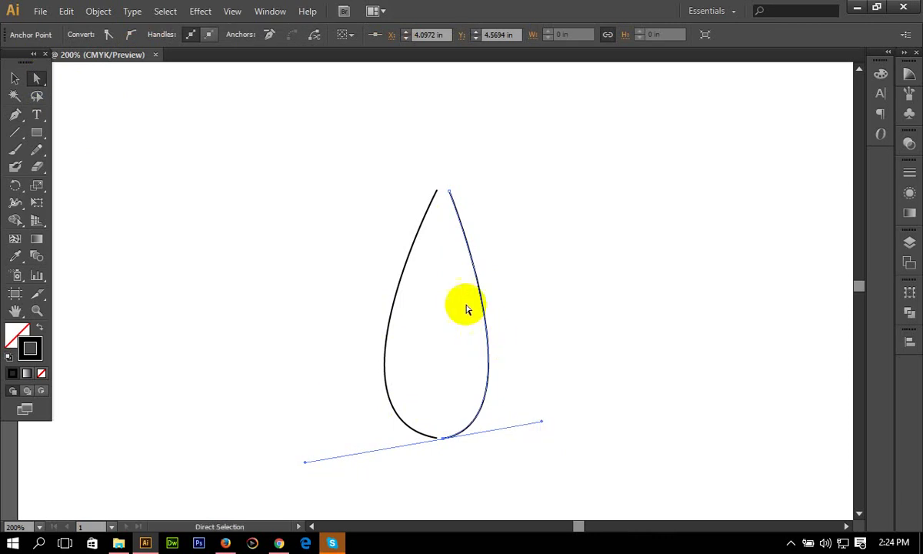
pyautogui.click(15, 78)
pyautogui.click(570, 270)
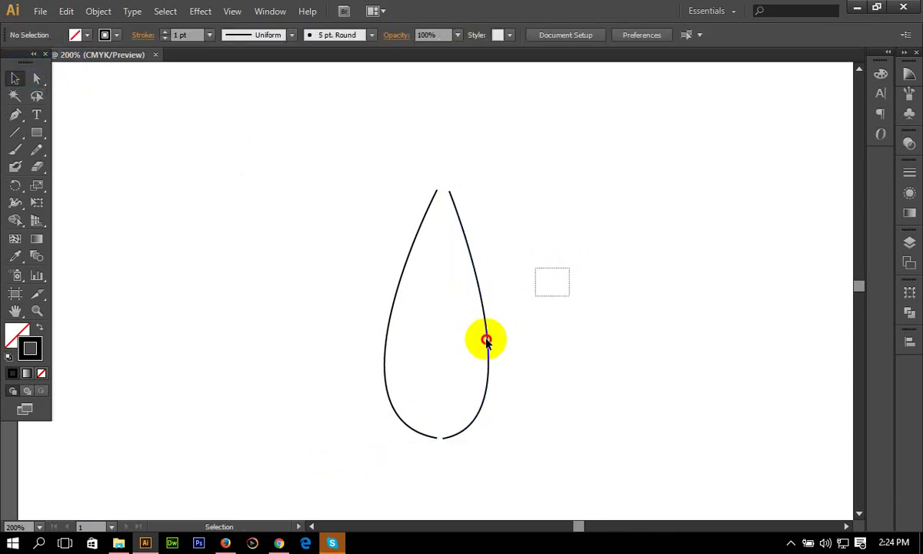
pyautogui.click(486, 340)
pyautogui.press('Delete')
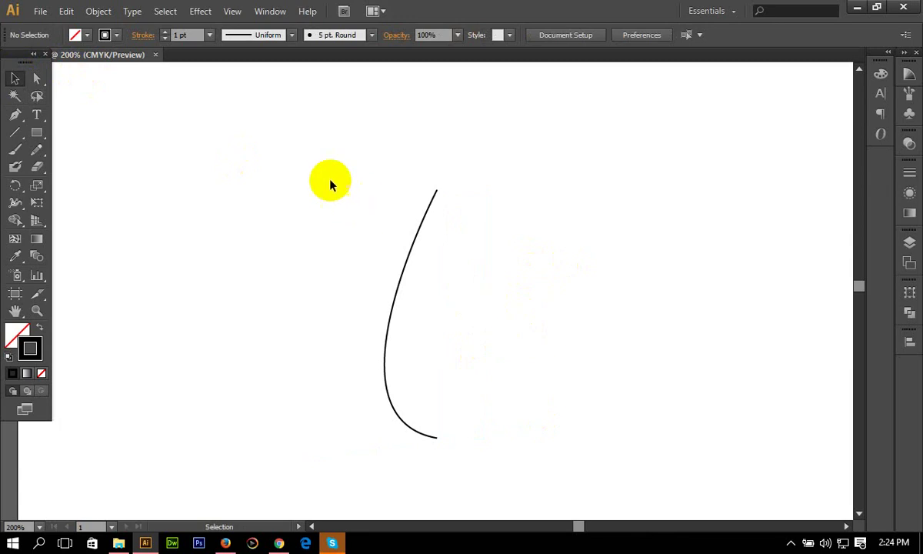
pyautogui.click(15, 77)
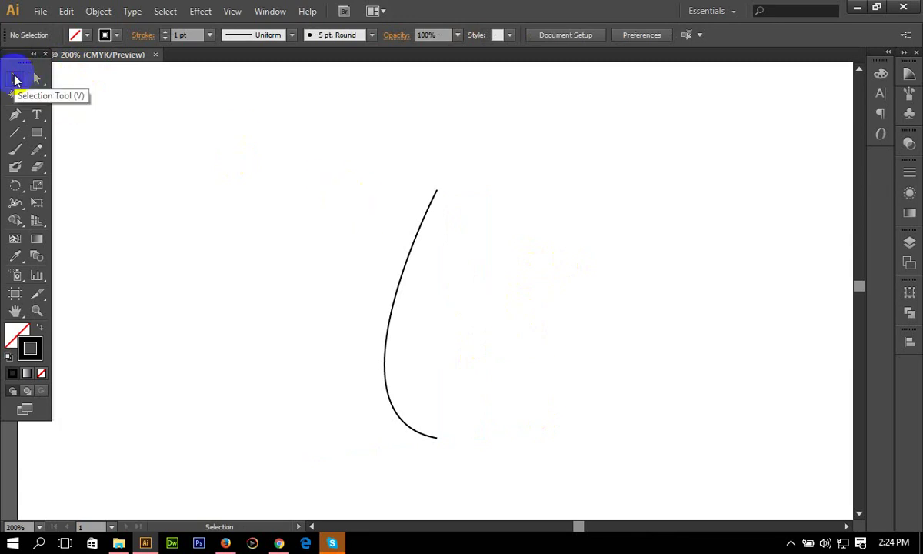
pyautogui.click(39, 80)
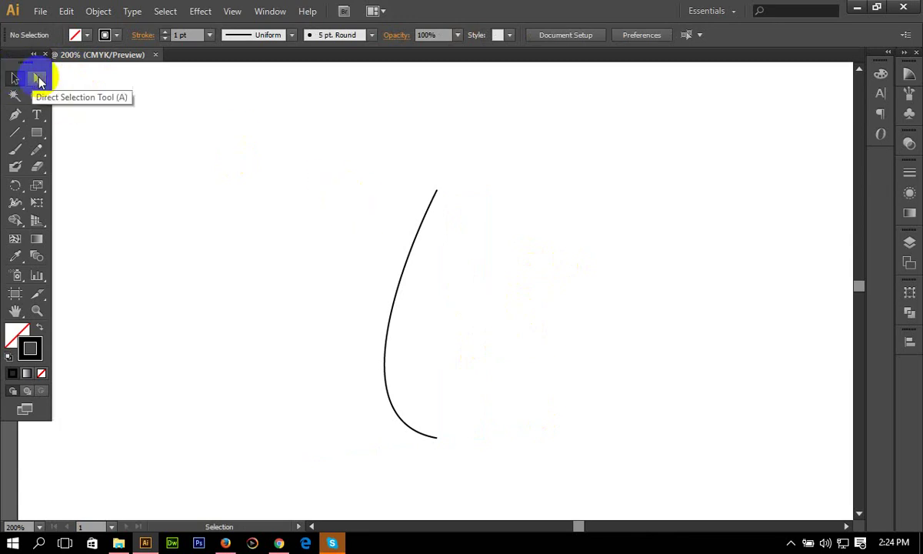
pyautogui.click(15, 78)
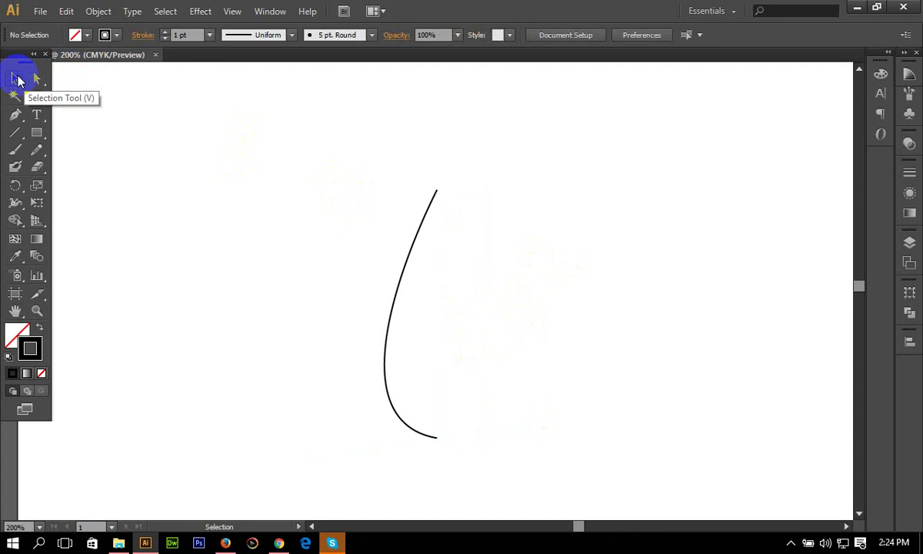
pyautogui.moveTo(37, 80)
pyautogui.mouseDown()
pyautogui.moveTo(98, 87)
pyautogui.moveTo(115, 102)
pyautogui.mouseUp()
# Step: Select the curved petal outline and make the Reflect Tool (O) active instead of Rotate
pyautogui.click(15, 78)
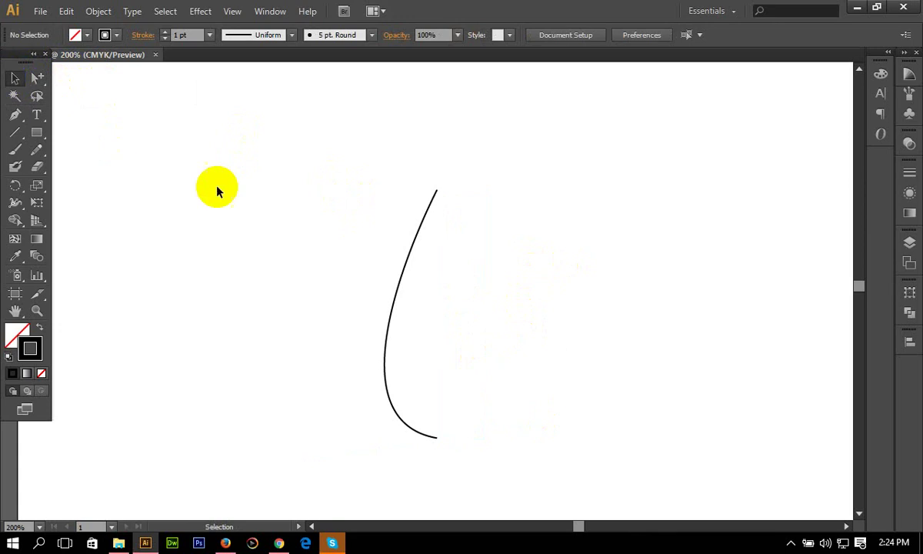
pyautogui.moveTo(293, 161); pyautogui.dragTo(485, 422)
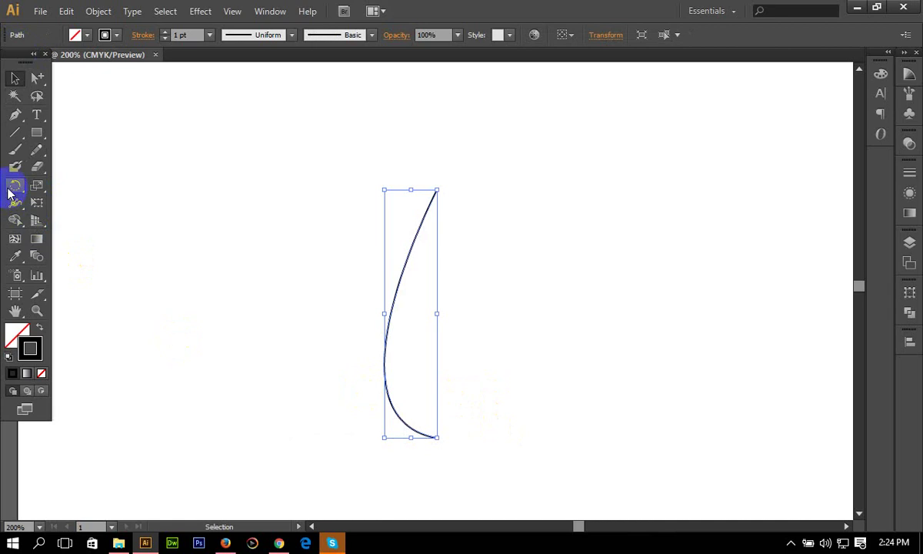
pyautogui.click(17, 187)
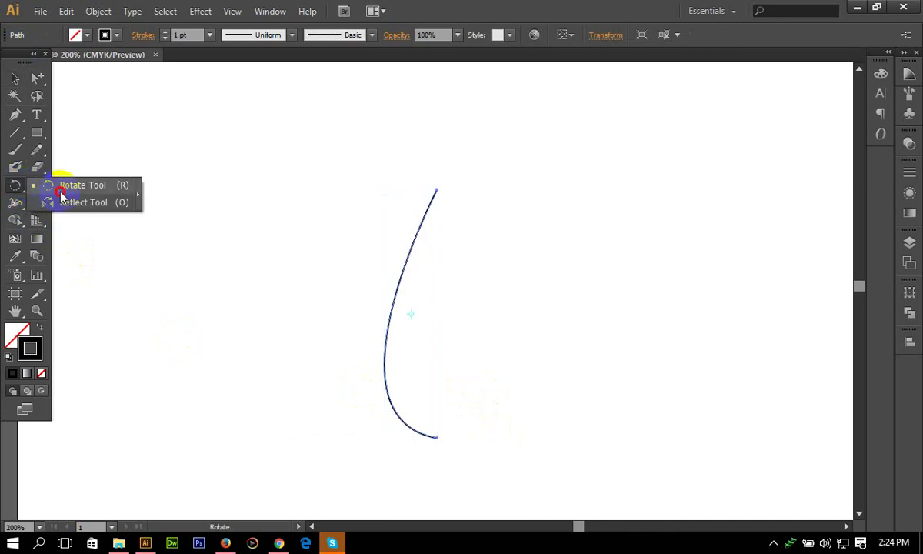
pyautogui.moveTo(19, 191); pyautogui.dragTo(86, 209)
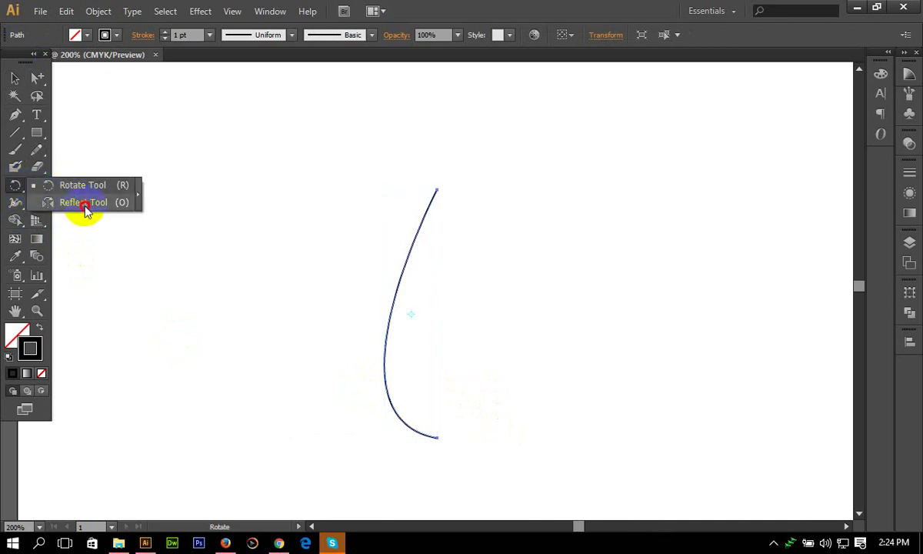
pyautogui.moveTo(85, 208); pyautogui.dragTo(84, 206)
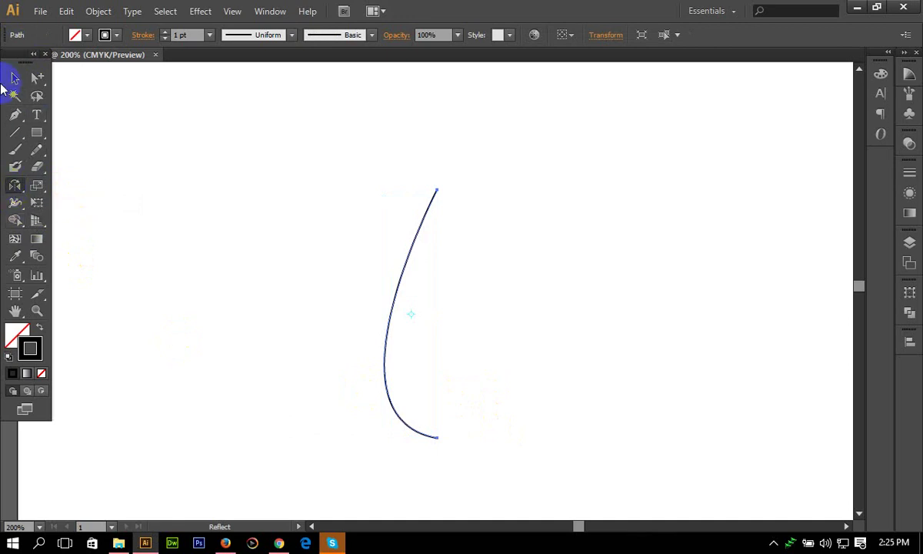
pyautogui.click(18, 189)
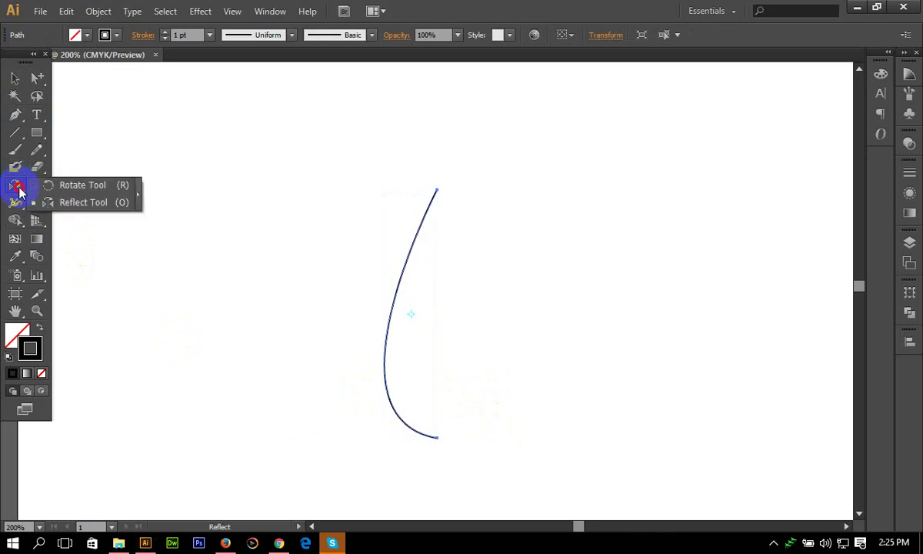
pyautogui.click(84, 185)
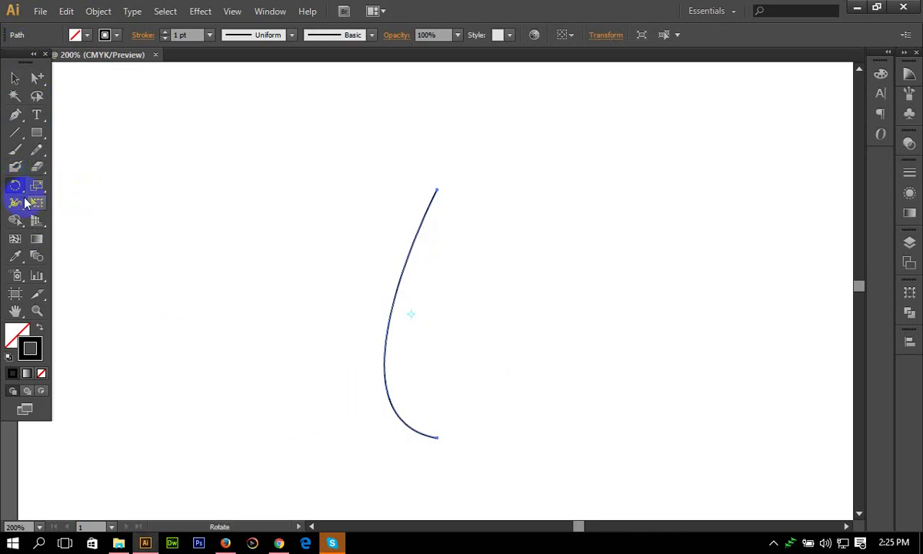
pyautogui.moveTo(16, 189); pyautogui.dragTo(68, 206)
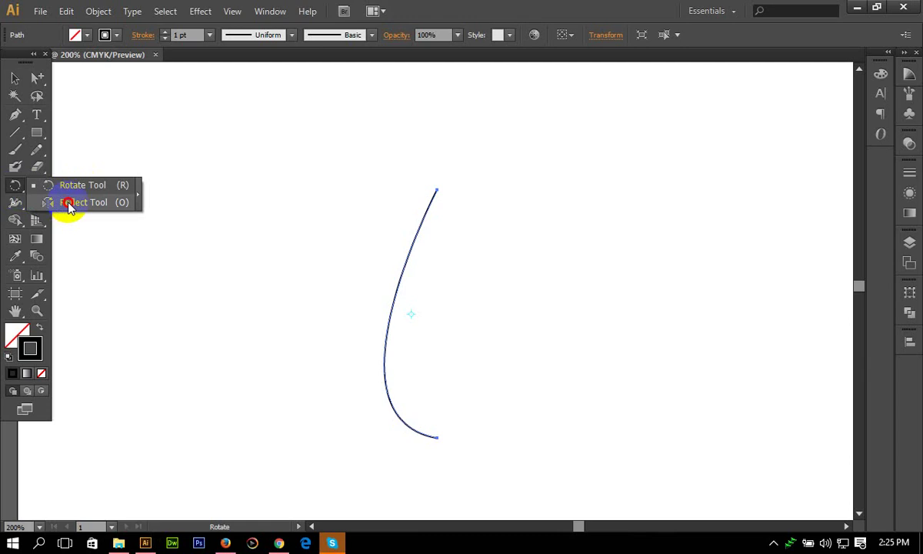
pyautogui.moveTo(68, 205); pyautogui.dragTo(68, 202)
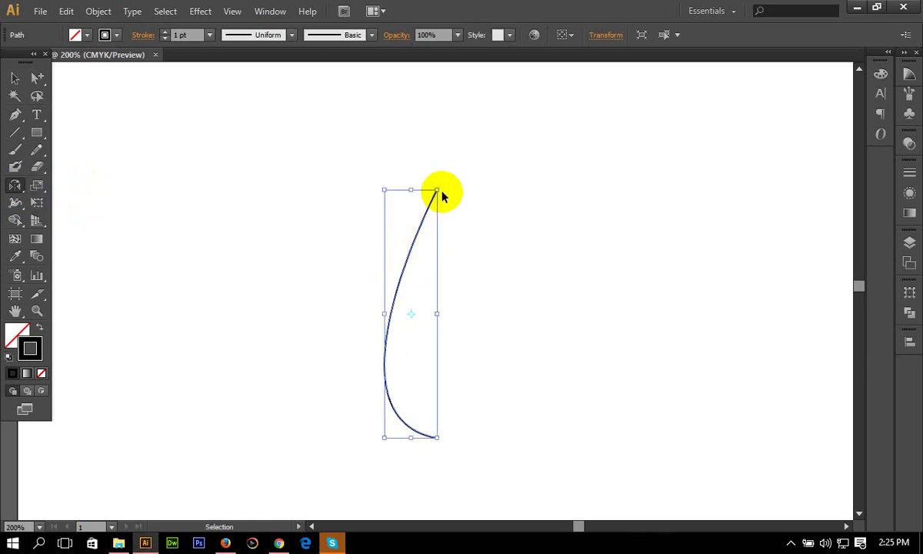
# Step: Reflect a copy of the curve around its top endpoint to form the teardrop's right side
pyautogui.hotkey('ctrl', '+')
pyautogui.scroll(2, 526, 270)
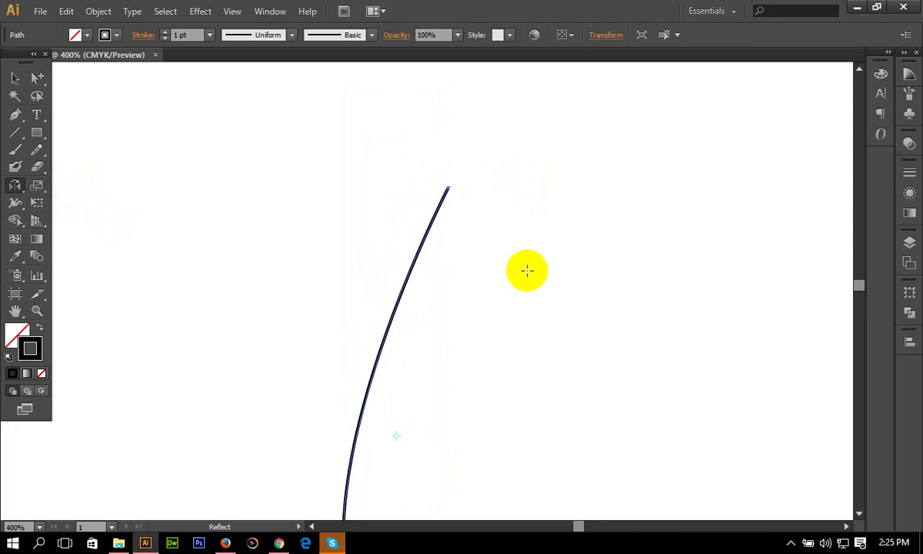
pyautogui.click(448, 188)
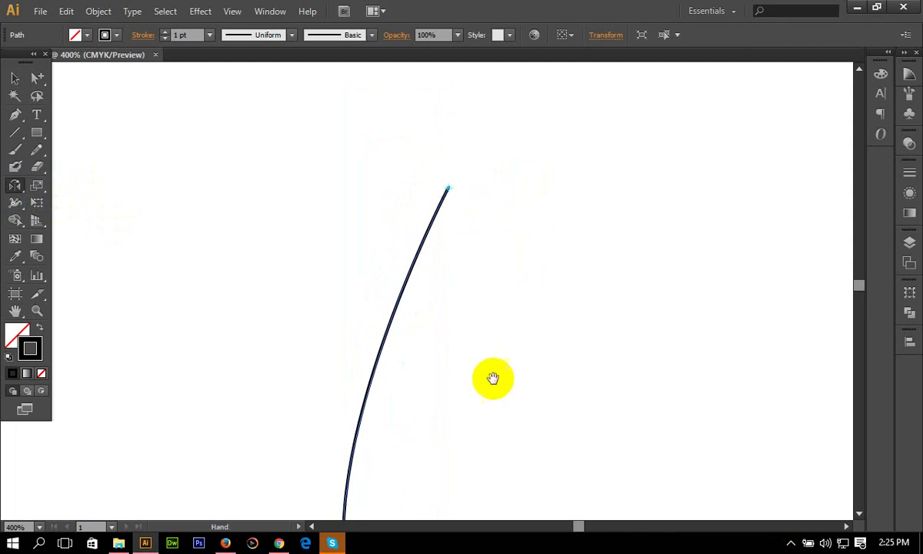
pyautogui.moveTo(492, 379); pyautogui.dragTo(493, 311)
pyautogui.hotkey('ctrl', '-')
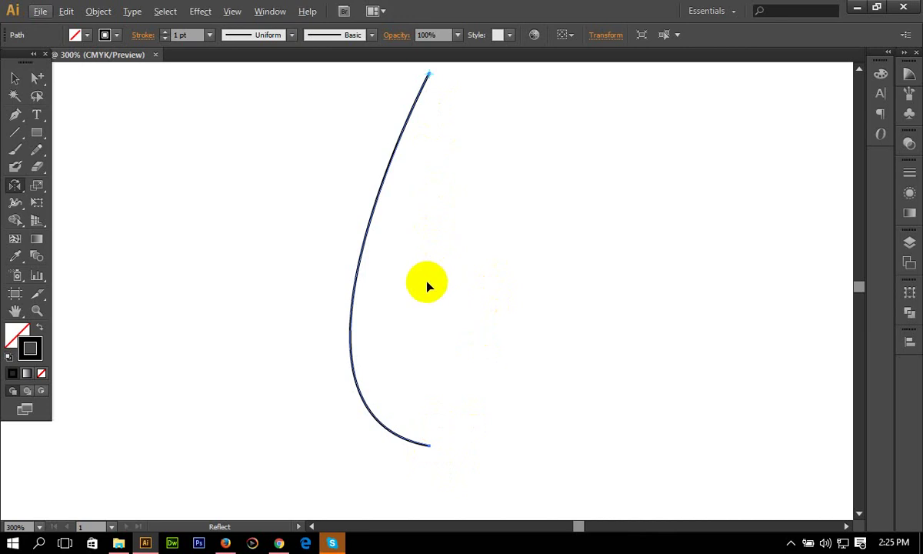
pyautogui.keyDown('alt'); pyautogui.click(429, 447); pyautogui.keyUp('alt')
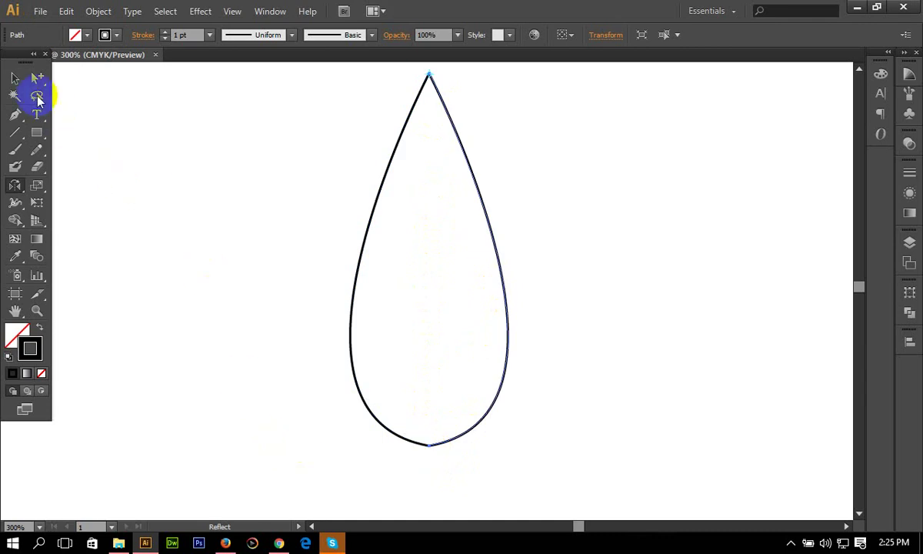
pyautogui.click(15, 78)
pyautogui.moveTo(185, 221); pyautogui.dragTo(187, 261)
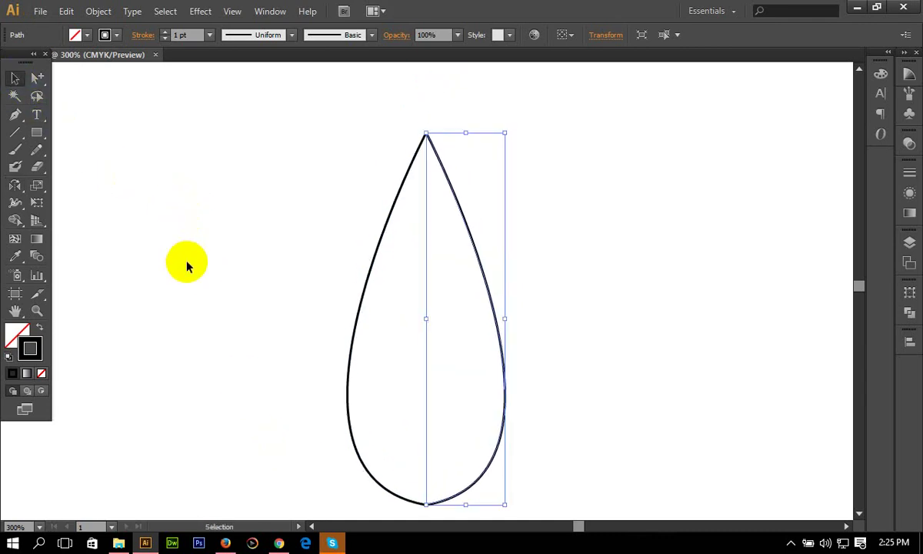
pyautogui.click(187, 261)
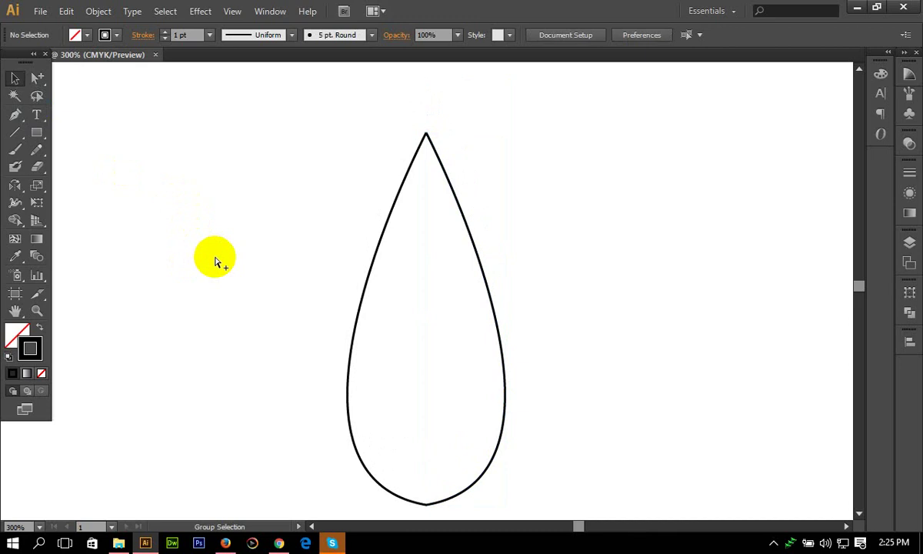
pyautogui.hotkey('ctrl', '-')
pyautogui.hotkey('ctrl', '-')
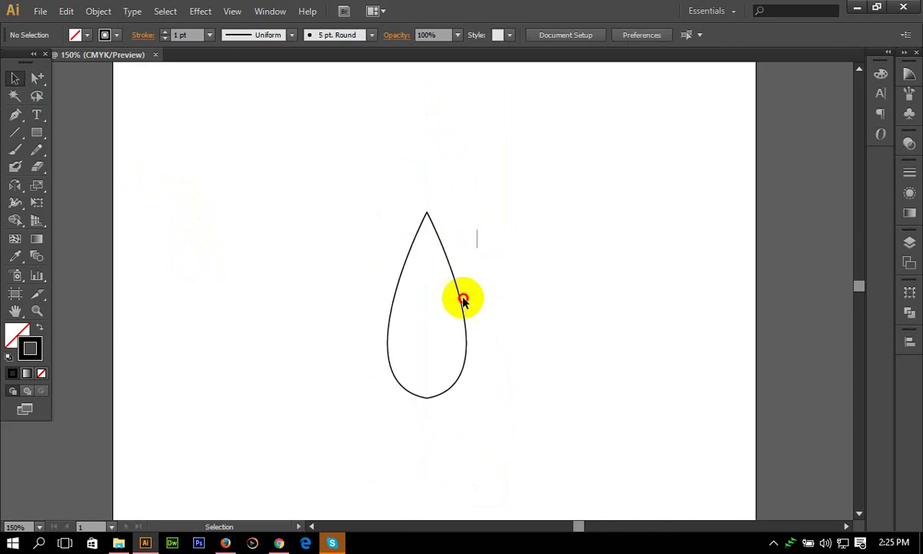
pyautogui.moveTo(464, 305); pyautogui.dragTo(724, 306)
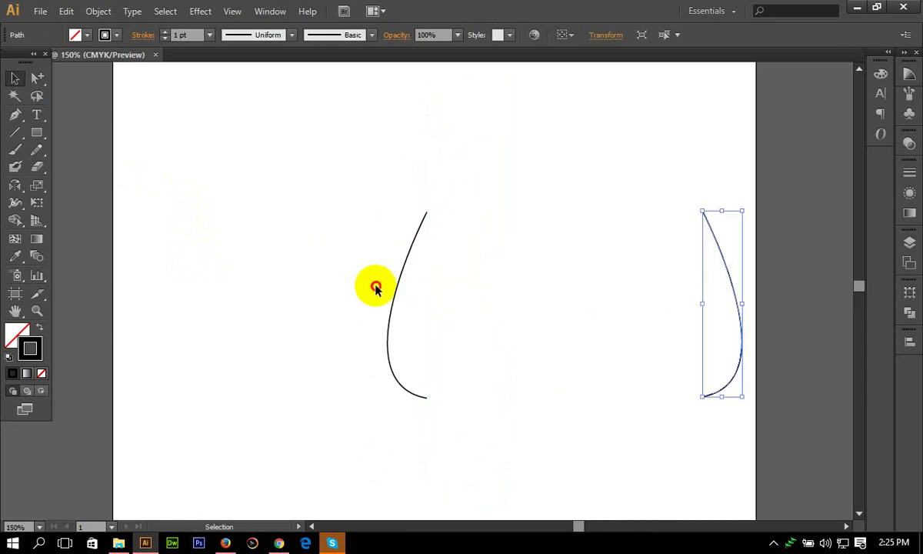
pyautogui.moveTo(392, 312); pyautogui.dragTo(212, 287)
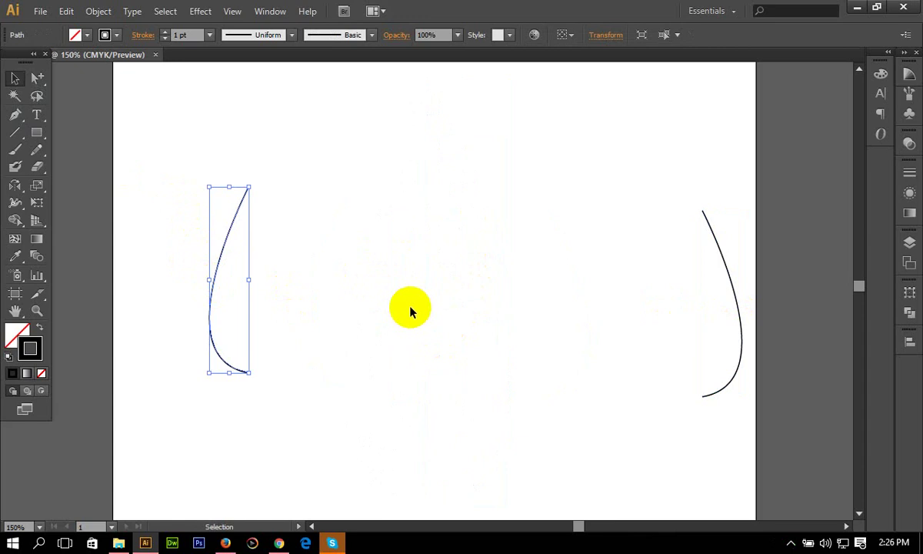
pyautogui.hotkey('ctrl', 'z')
pyautogui.hotkey('ctrl', 'z')
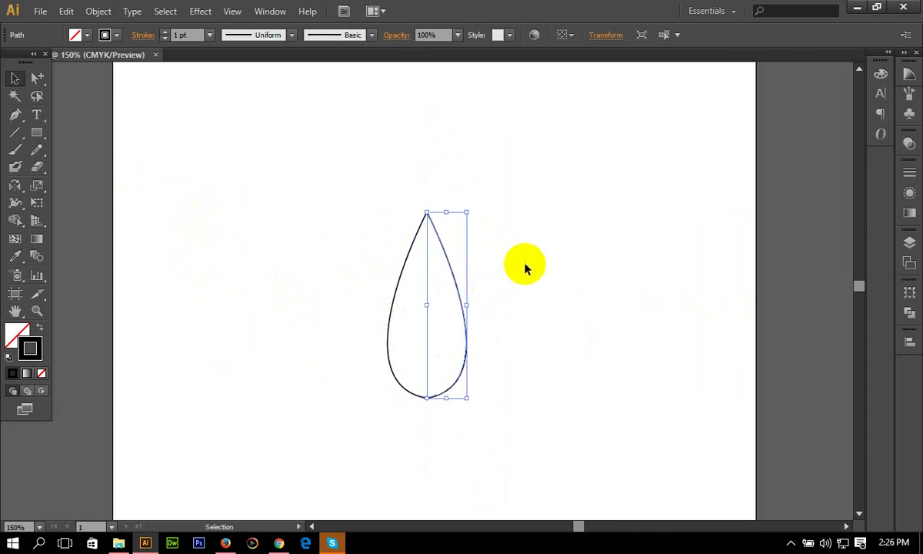
pyautogui.click(525, 268)
# Step: Zoom in and pan to the teardrop's apex, then marquee-select both halves at the tip
pyautogui.hotkey('ctrl', '+')
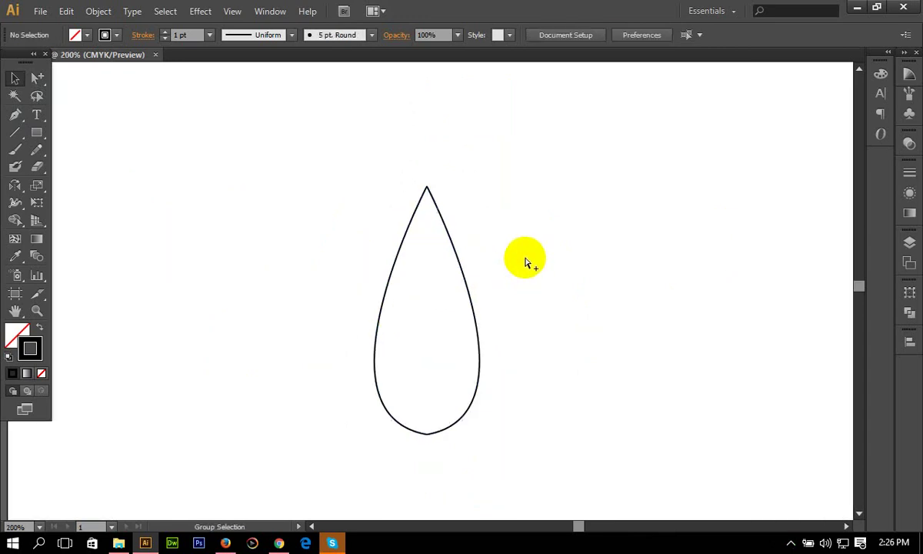
pyautogui.hotkey('ctrl', '+')
pyautogui.hotkey('ctrl', '+')
pyautogui.scroll(1, 489, 268)
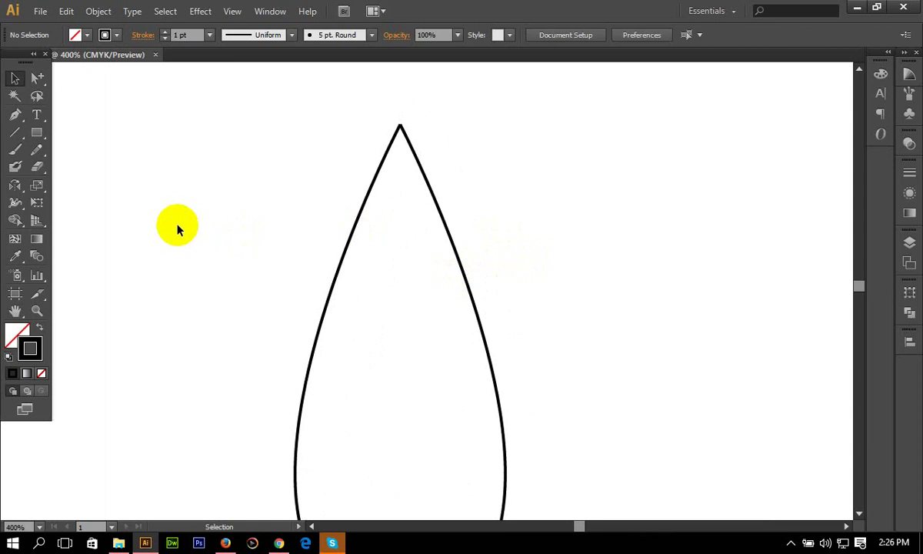
pyautogui.hotkey('ctrl', '+')
pyautogui.hotkey('ctrl', '+')
pyautogui.hotkey('ctrl', '+')
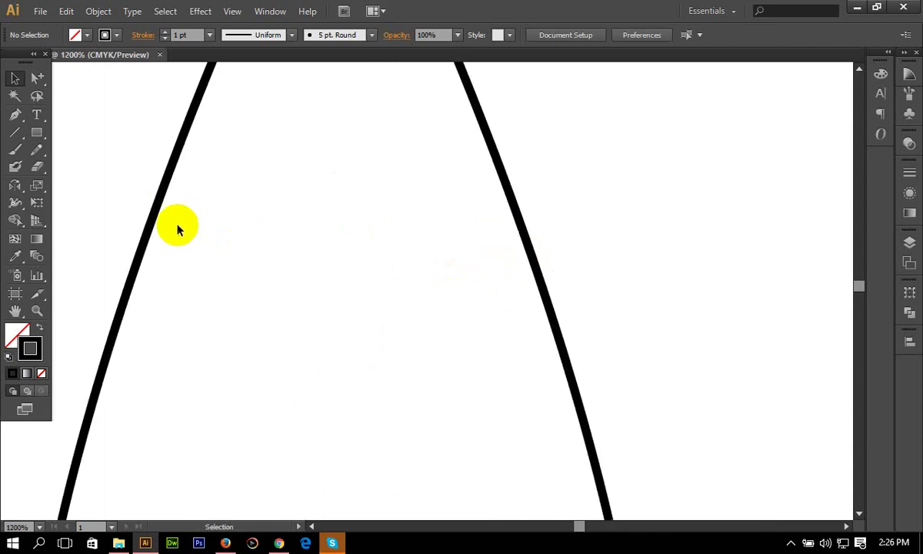
pyautogui.moveTo(304, 224); pyautogui.dragTo(361, 398)
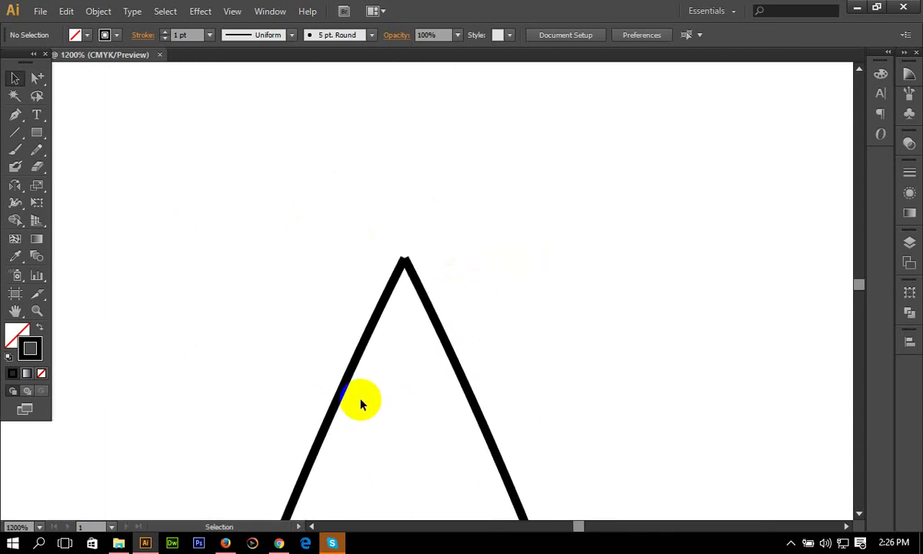
pyautogui.press('k')
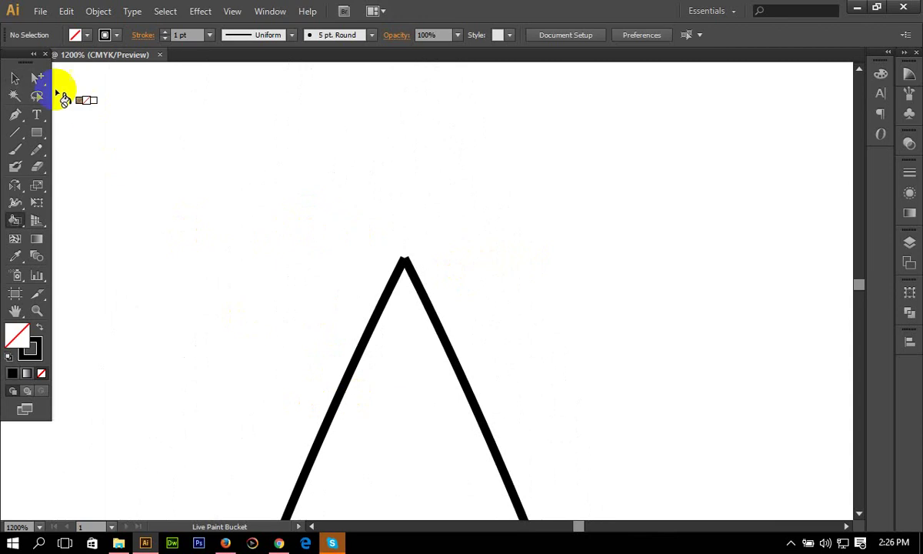
pyautogui.click(14, 79)
pyautogui.hotkey('ctrl', '+')
pyautogui.hotkey('ctrl', '+')
pyautogui.hotkey('ctrl', '+')
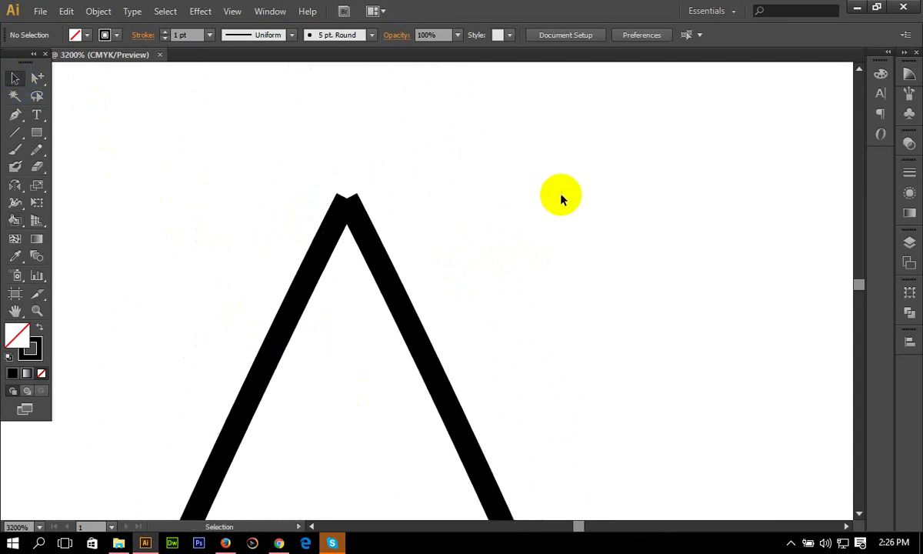
pyautogui.moveTo(306, 243); pyautogui.dragTo(341, 204)
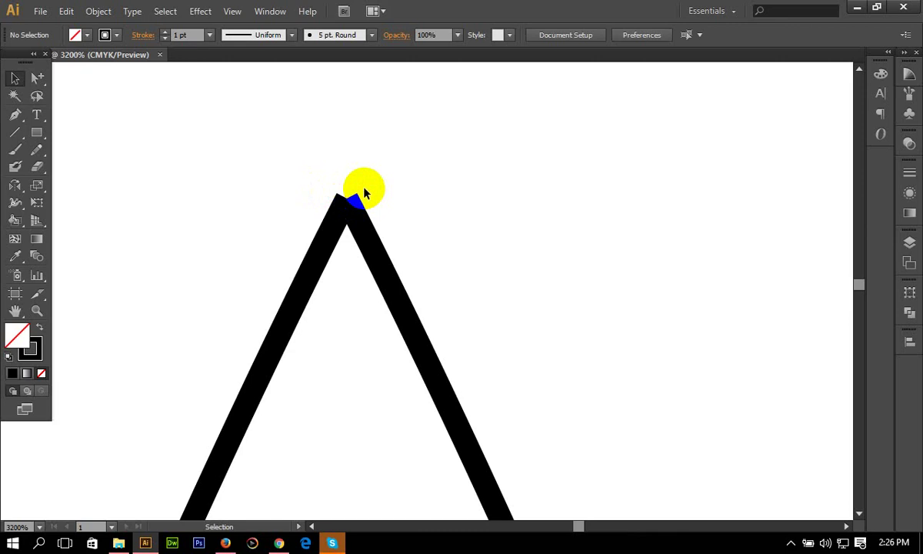
pyautogui.moveTo(346, 200)
pyautogui.mouseDown()
pyautogui.moveTo(324, 212)
pyautogui.moveTo(341, 197)
pyautogui.mouseUp()
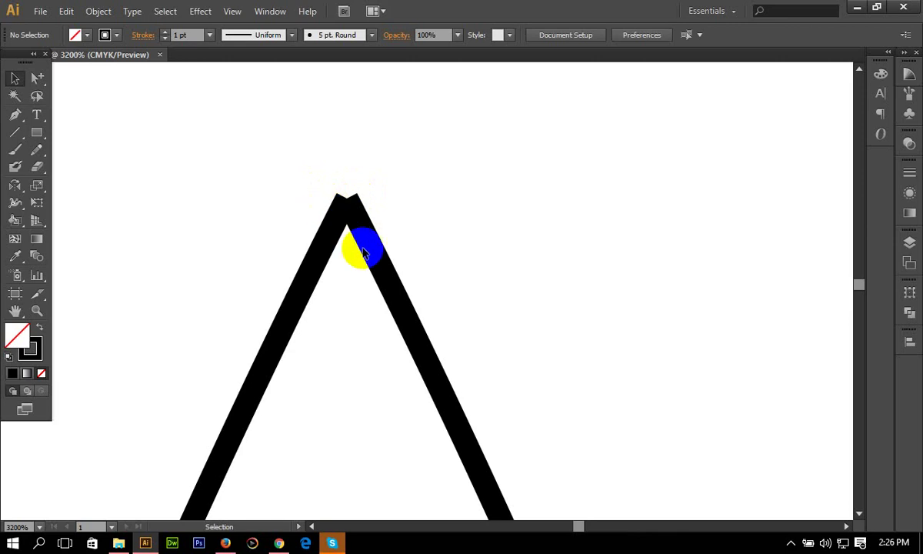
pyautogui.moveTo(280, 233); pyautogui.dragTo(449, 283)
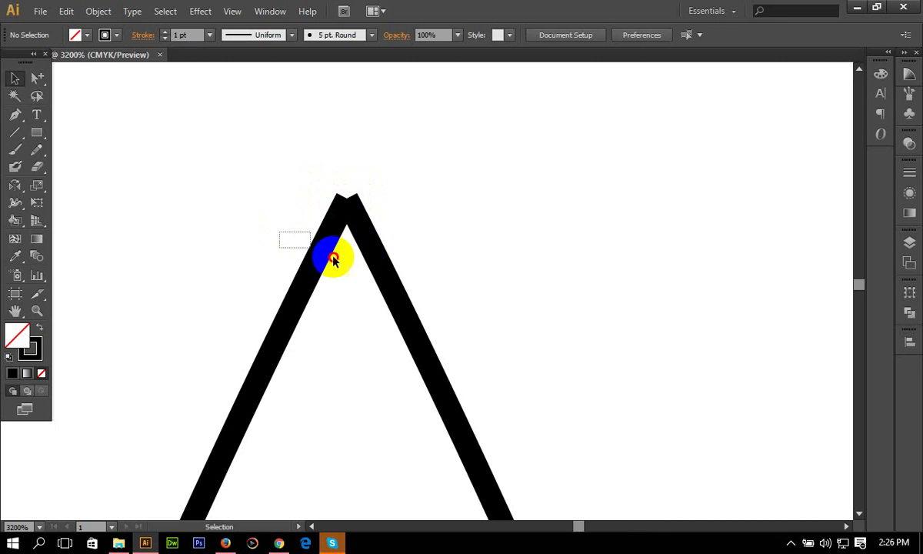
# Step: Using Direct Selection, marquee the two overlapping anchor points at the teardrop's tip
pyautogui.click(389, 246)
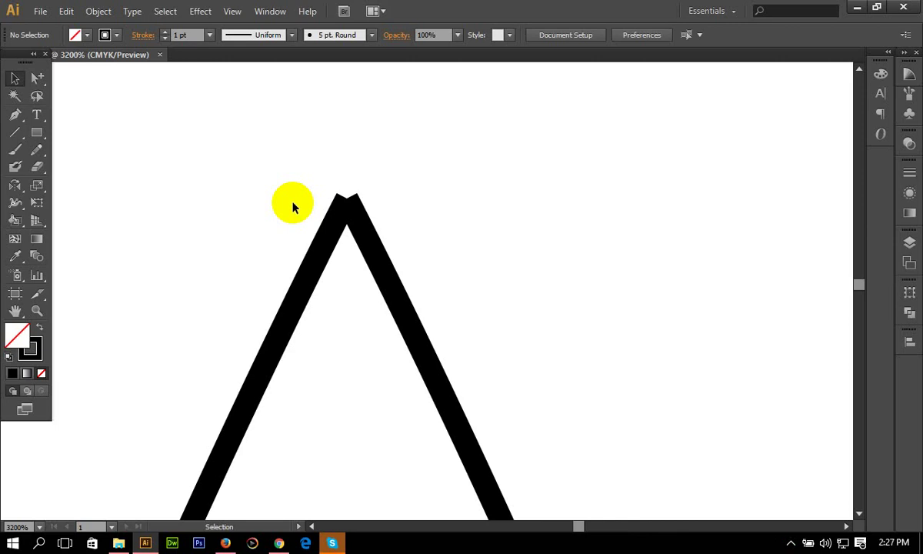
pyautogui.moveTo(37, 78); pyautogui.dragTo(87, 87)
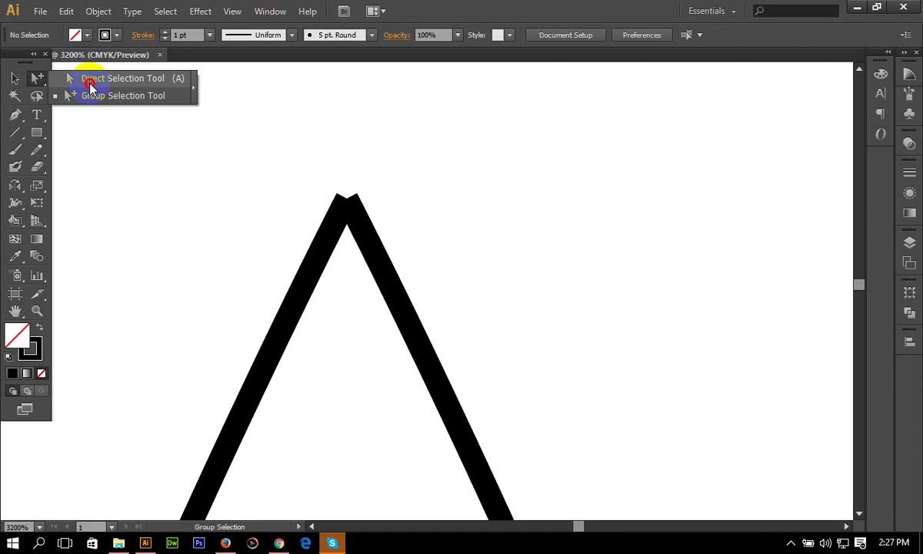
pyautogui.moveTo(246, 159); pyautogui.dragTo(447, 301)
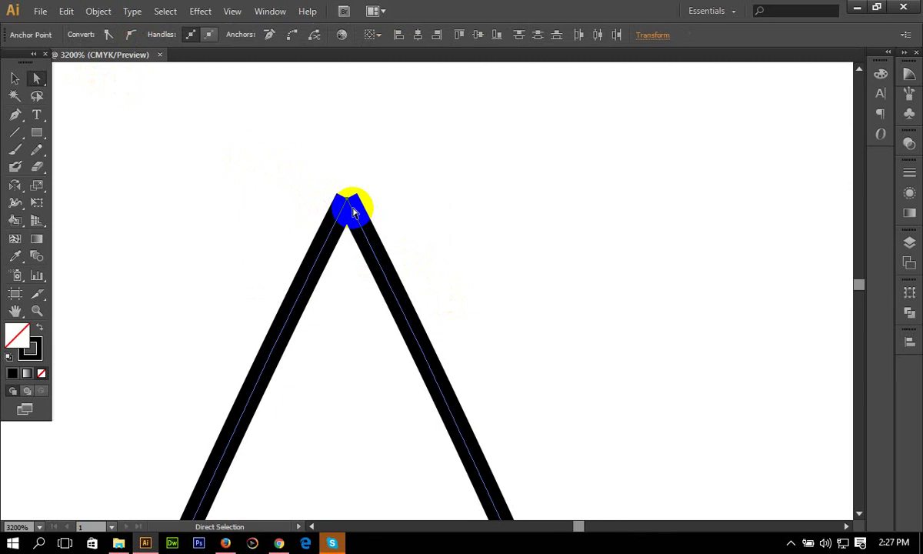
pyautogui.click(450, 201)
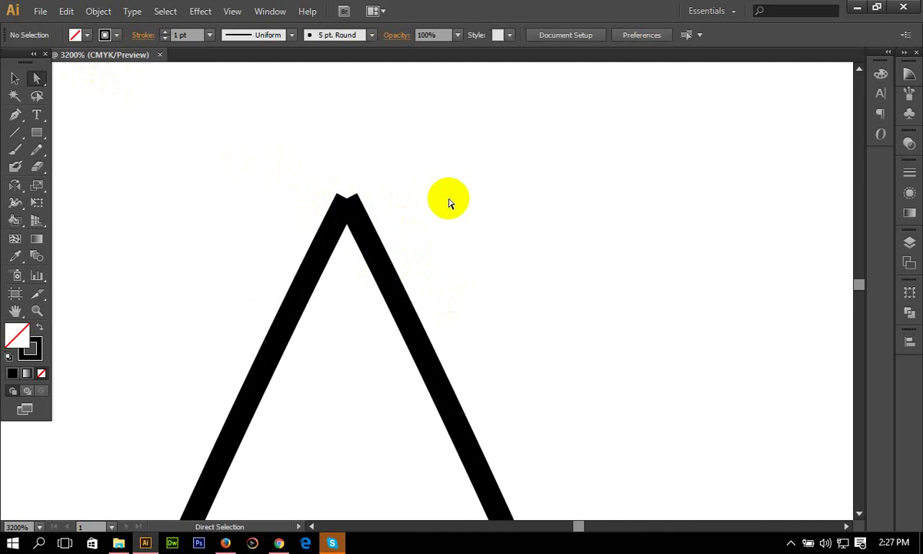
pyautogui.moveTo(280, 161); pyautogui.dragTo(423, 275)
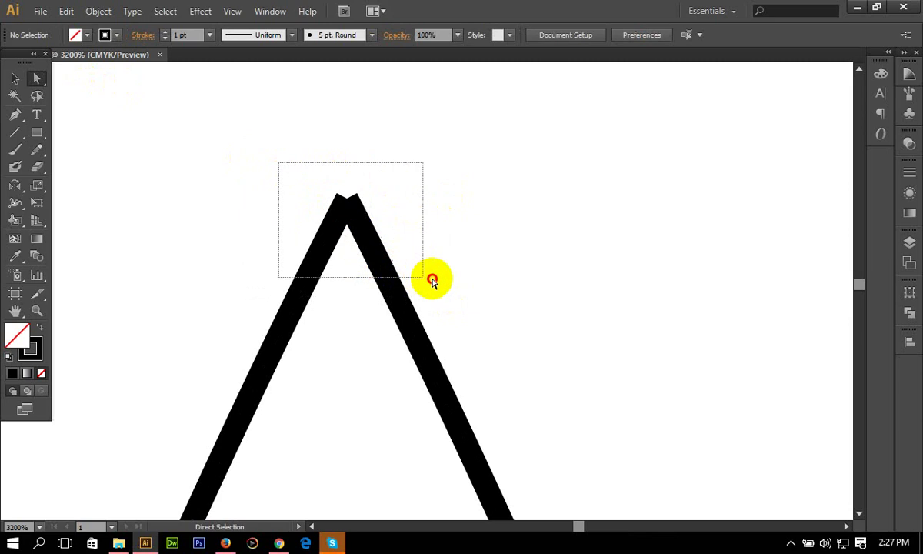
pyautogui.click(348, 205)
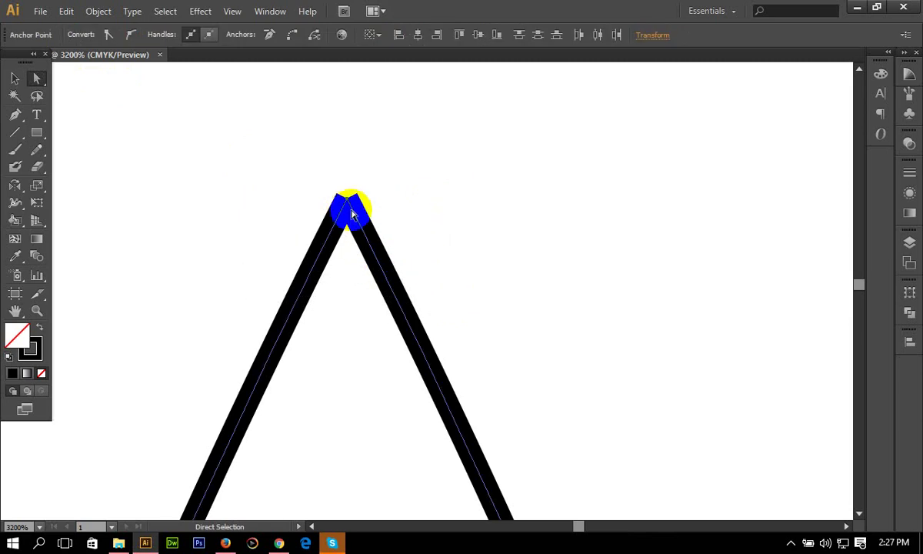
# Step: Join the two tip end points via Object > Path > Join, then deselect
pyautogui.click(99, 12)
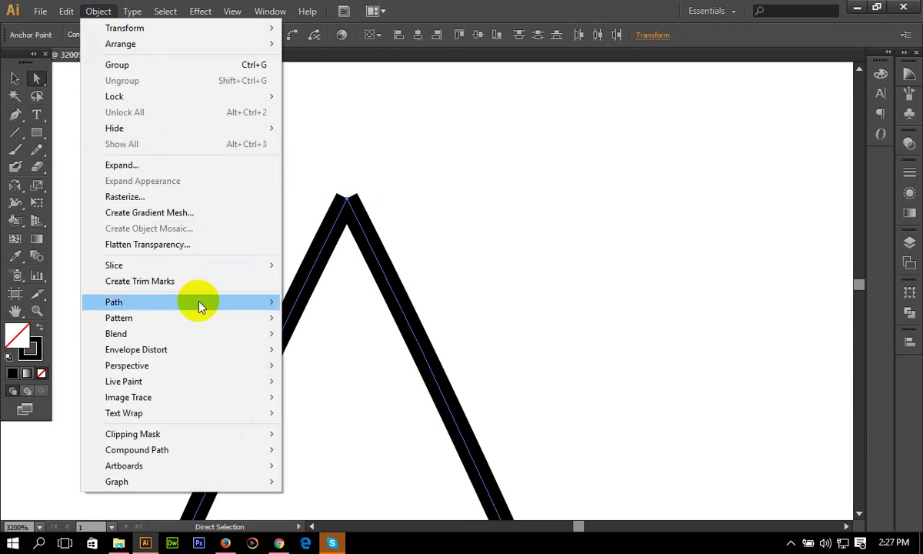
pyautogui.moveTo(113, 302)
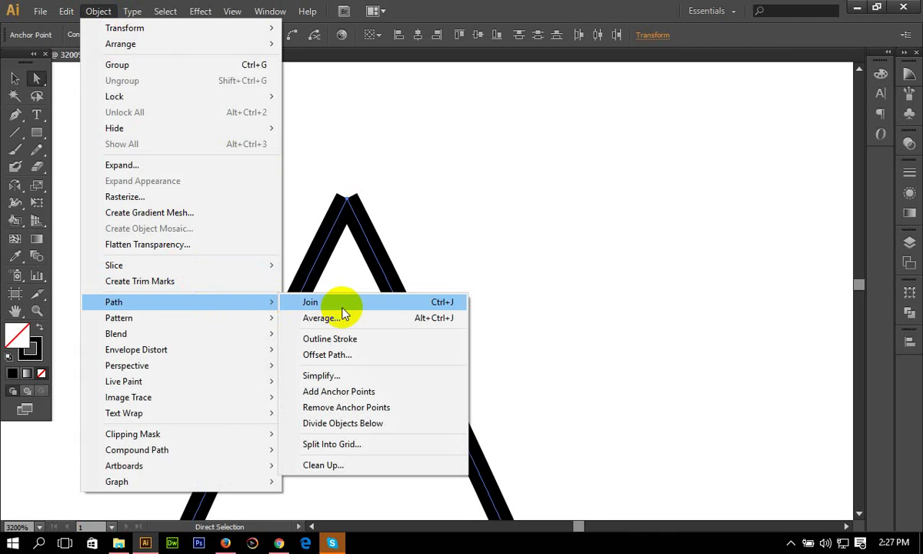
pyautogui.click(343, 304)
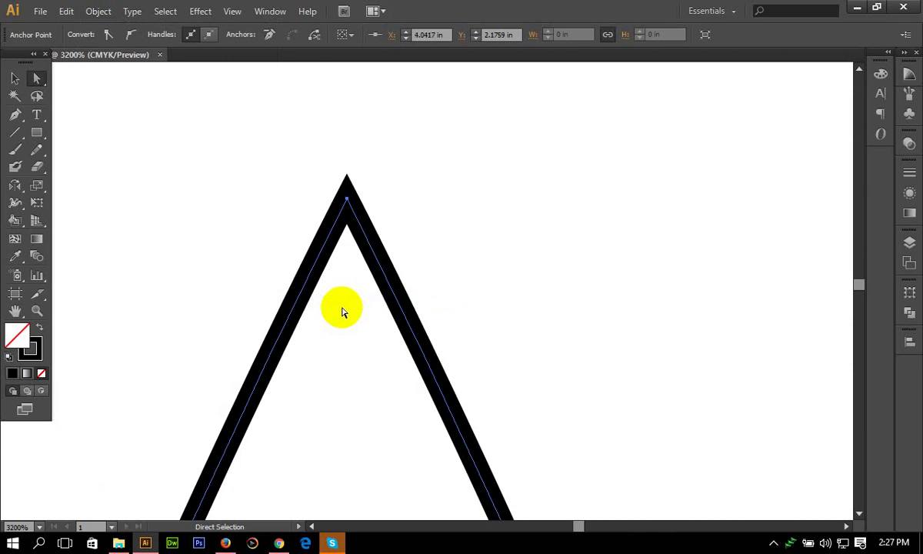
pyautogui.click(461, 239)
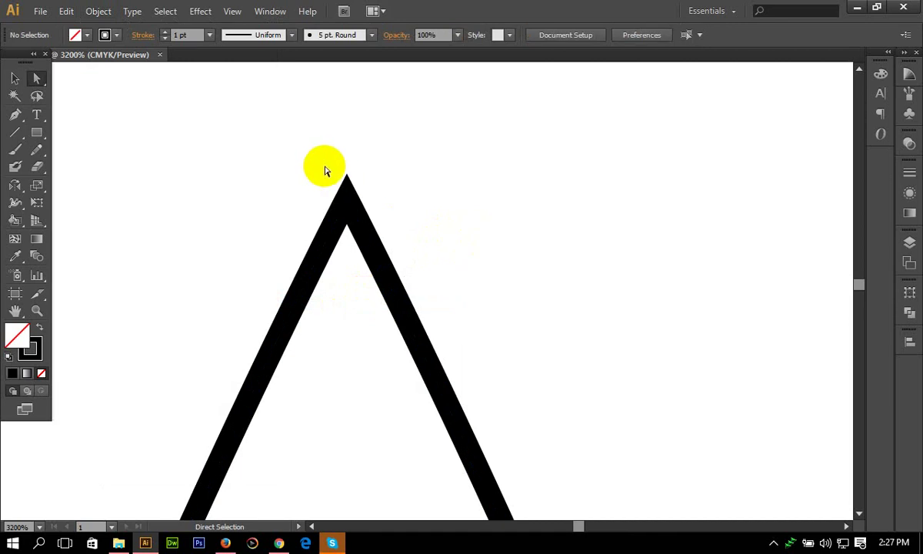
# Step: Zoom in closely on the gap at the teardrop's bottom point
pyautogui.click(345, 229)
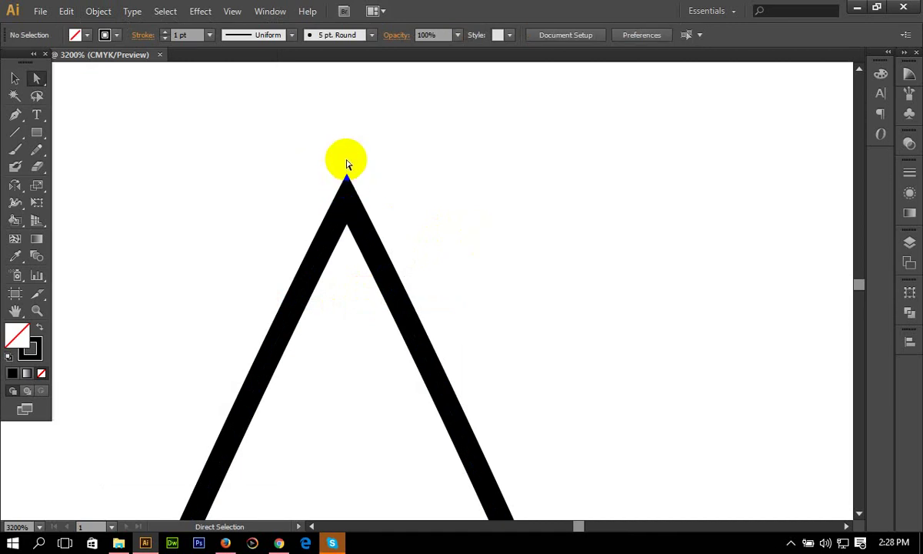
pyautogui.scroll(-1, 468, 222)
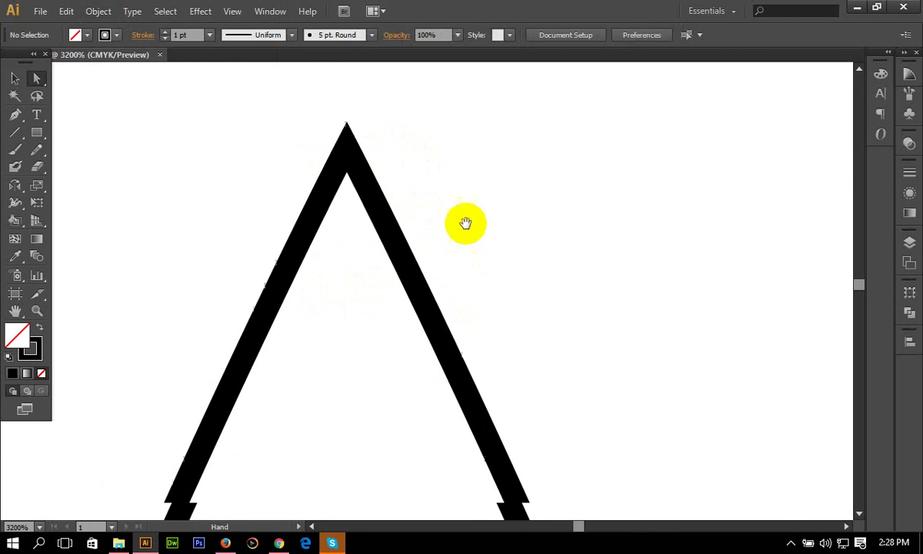
pyautogui.scroll(-5, 494, 346)
pyautogui.scroll(-3, 515, 252)
pyautogui.scroll(-4, 525, 206)
pyautogui.scroll(5, 525, 206)
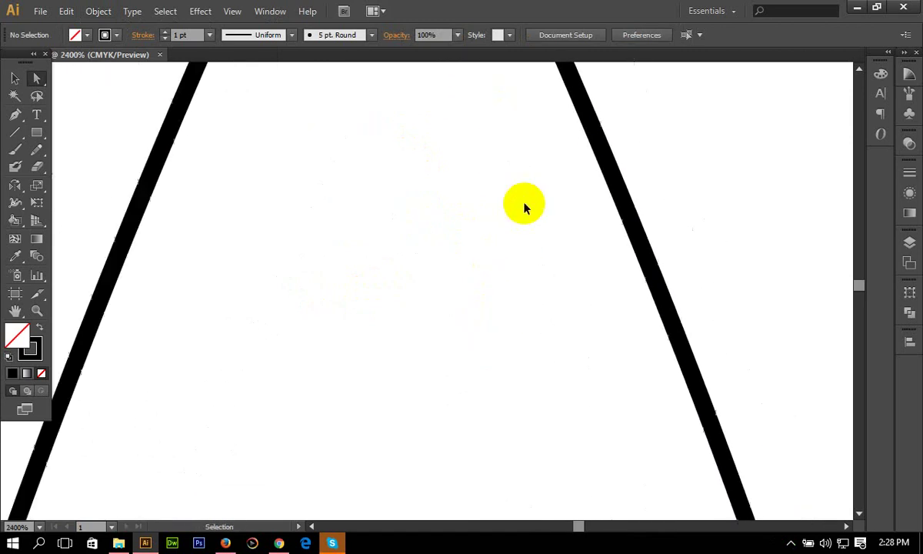
pyautogui.hotkey('ctrl', '-')
pyautogui.hotkey('ctrl', '-')
pyautogui.hotkey('ctrl', '-')
pyautogui.hotkey('ctrl', '-')
pyautogui.hotkey('ctrl', '-')
pyautogui.hotkey('ctrl', '-')
pyautogui.scroll(-3, 492, 297)
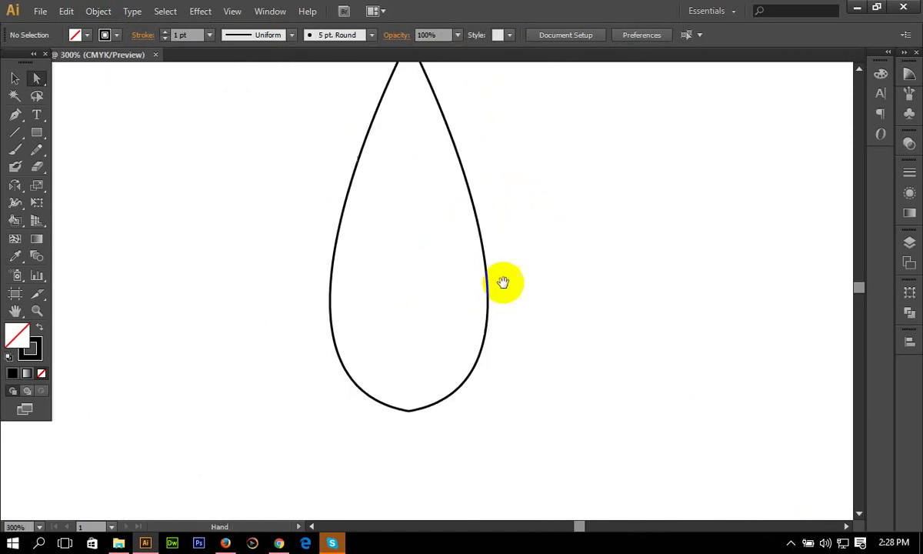
pyautogui.hotkey('ctrl', '+')
pyautogui.hotkey('ctrl', '+')
pyautogui.hotkey('ctrl', '+')
pyautogui.hotkey('ctrl', '+')
pyautogui.scroll(-5, 539, 97)
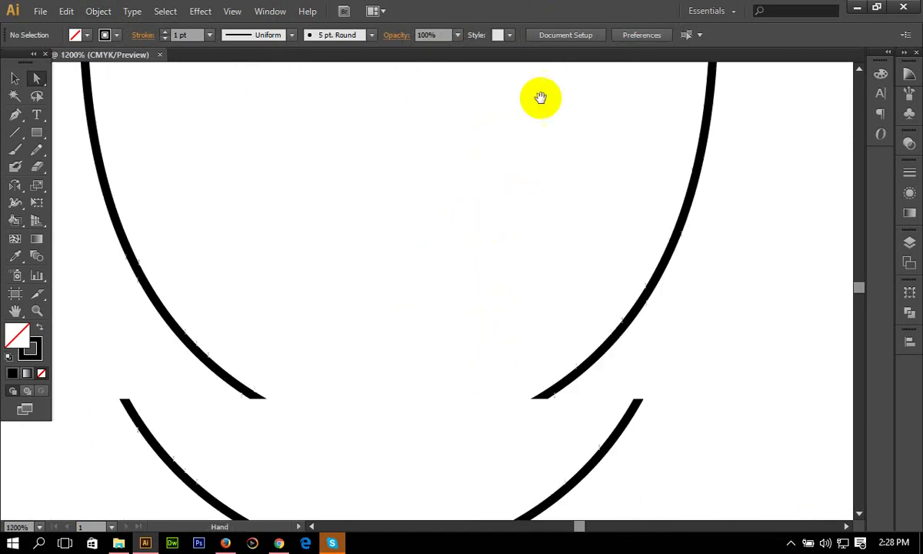
pyautogui.hotkey('ctrl', '+')
pyautogui.hotkey('ctrl', '+')
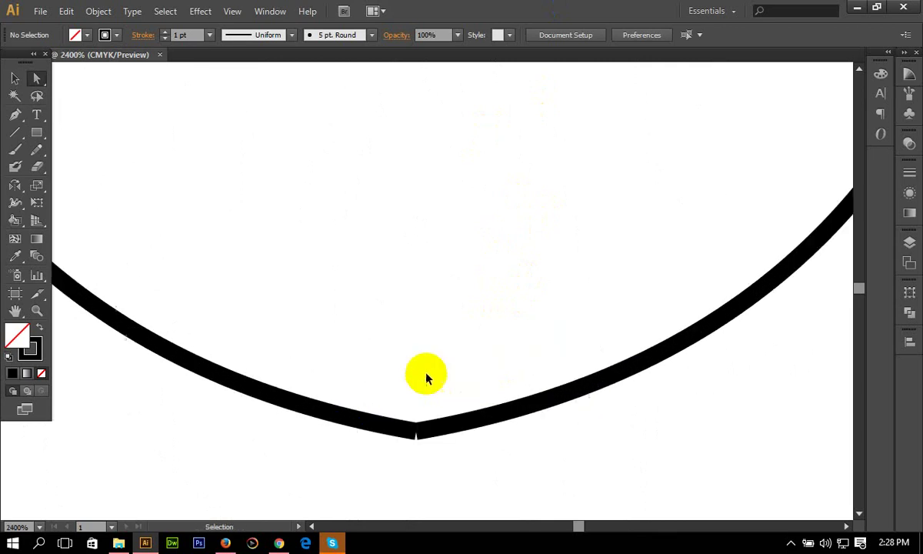
pyautogui.hotkey('ctrl', '+')
pyautogui.hotkey('ctrl', '+')
pyautogui.hotkey('ctrl', '+')
pyautogui.scroll(-5, 544, 247)
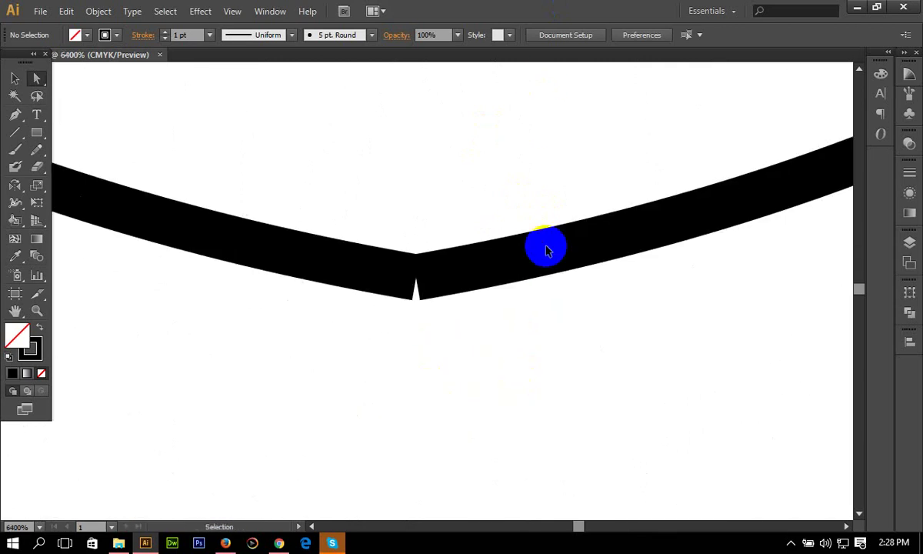
# Step: Select the two bottom end points and join them with Object > Path > Join
pyautogui.click(422, 285)
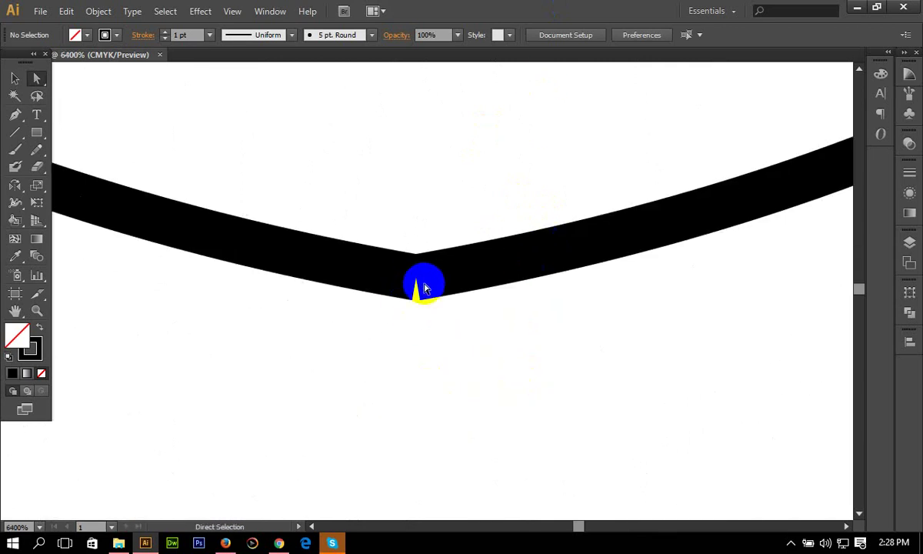
pyautogui.moveTo(540, 268); pyautogui.dragTo(354, 232)
pyautogui.moveTo(317, 180); pyautogui.dragTo(489, 362)
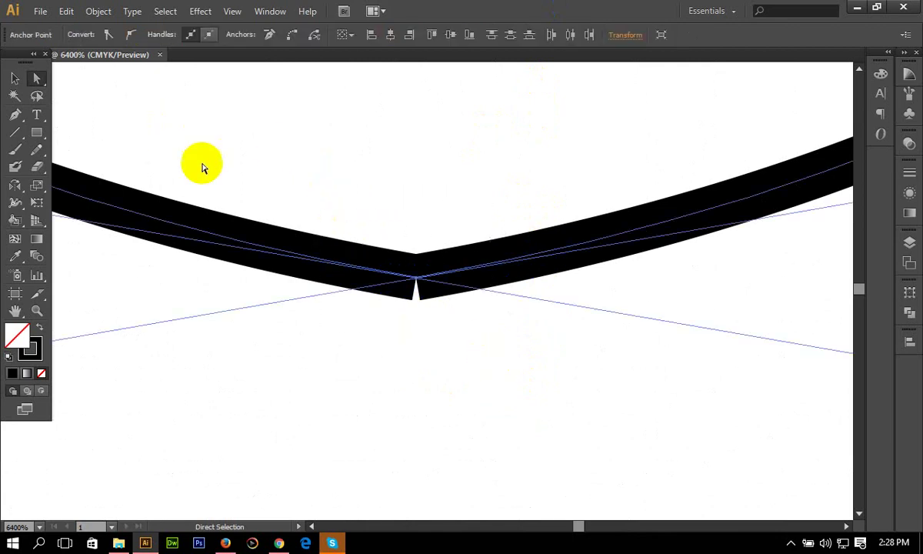
pyautogui.click(100, 13)
pyautogui.moveTo(177, 302)
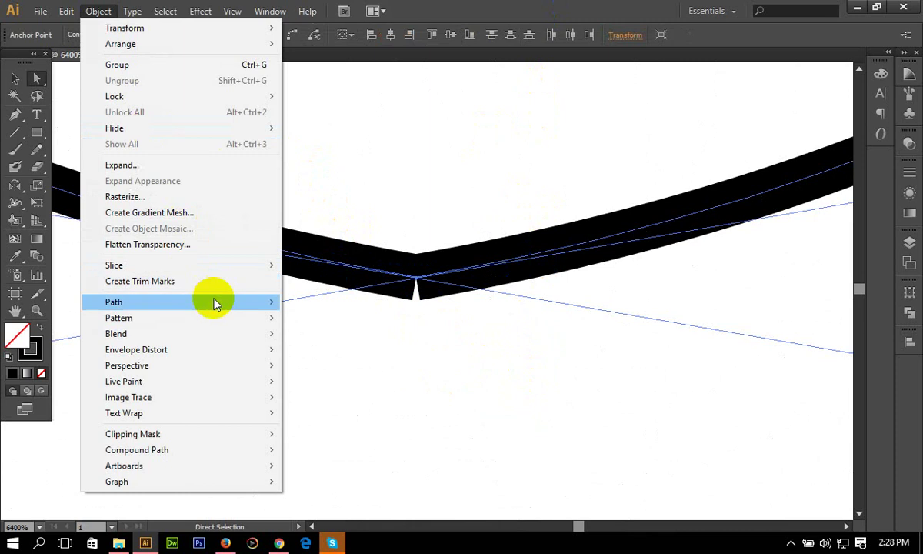
pyautogui.click(320, 303)
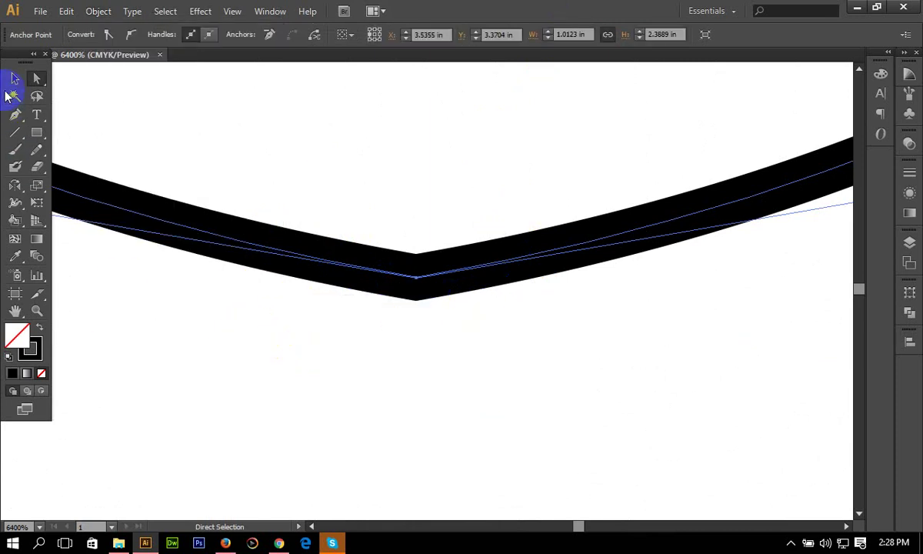
# Step: Zoom back out, select the teardrop, and drag its left side inward to narrow it slightly
pyautogui.click(15, 78)
pyautogui.press('a')
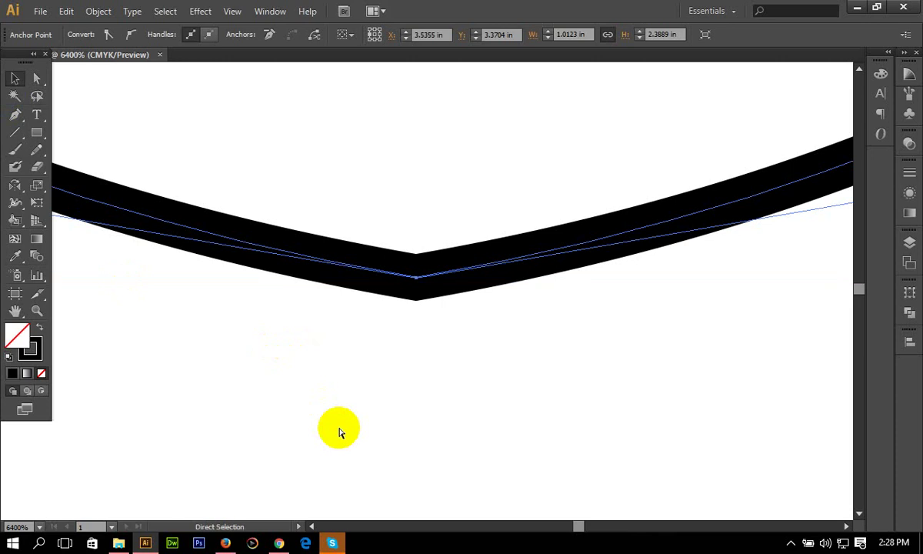
pyautogui.hotkey('ctrl', '-')
pyautogui.hotkey('ctrl', '-')
pyautogui.hotkey('ctrl', '-')
pyautogui.hotkey('ctrl', '-')
pyautogui.hotkey('ctrl', '-')
pyautogui.hotkey('ctrl', '-')
pyautogui.hotkey('ctrl', '-')
pyautogui.hotkey('ctrl', '-')
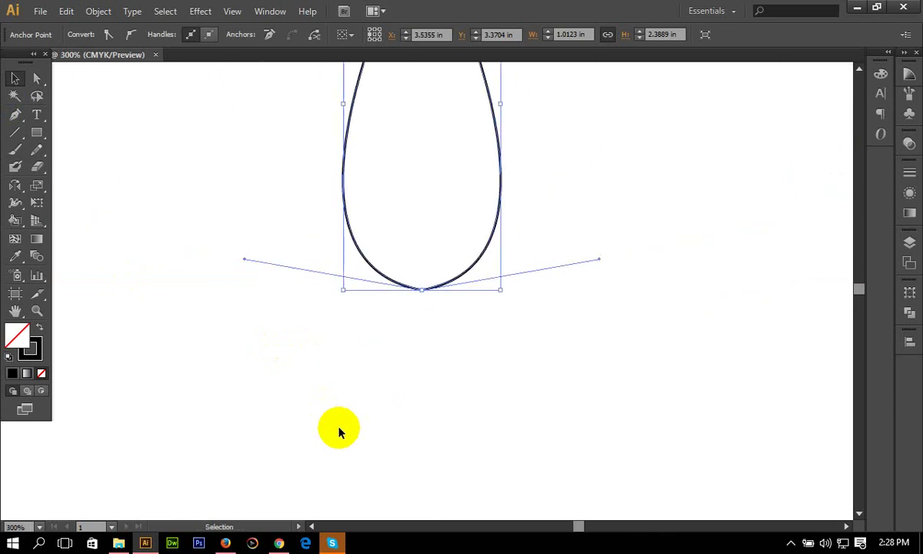
pyautogui.press('space')
pyautogui.moveTo(411, 411); pyautogui.dragTo(410, 450)
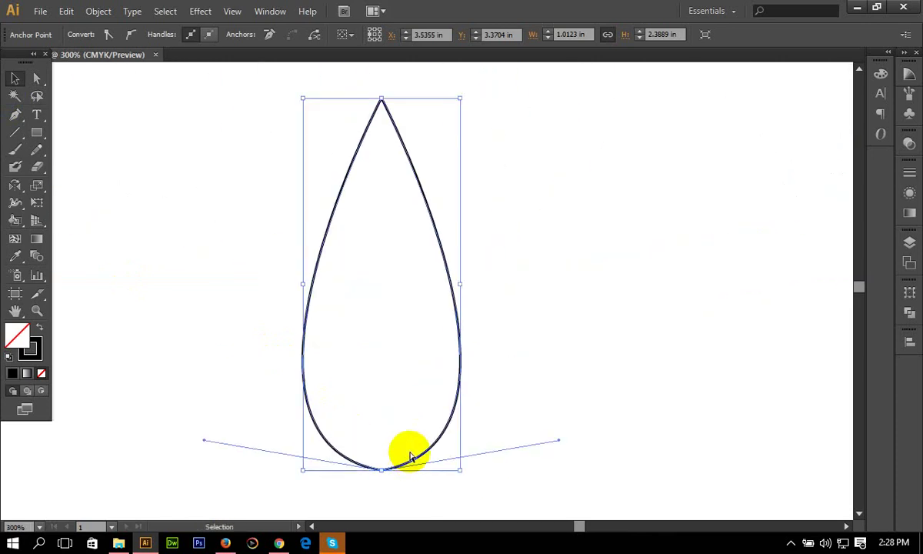
pyautogui.hotkey('ctrl', '-')
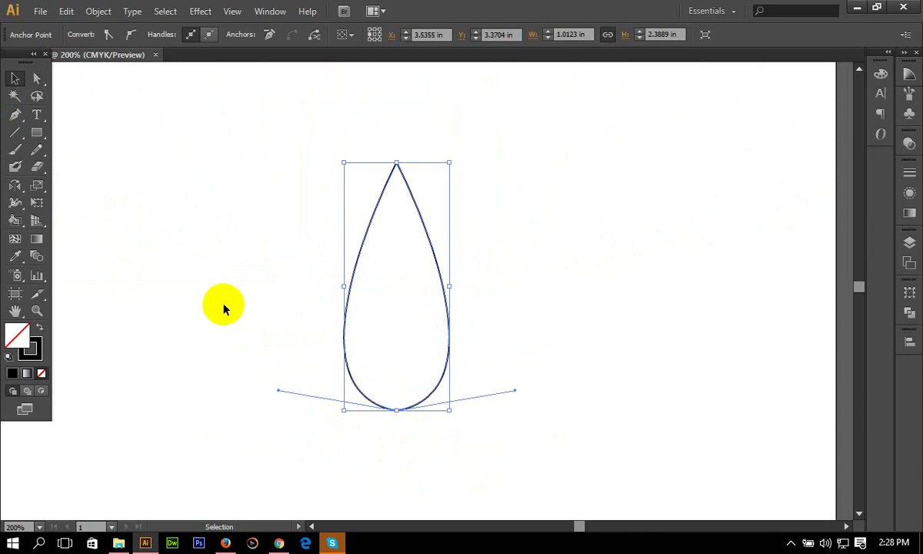
pyautogui.moveTo(243, 312); pyautogui.dragTo(387, 397)
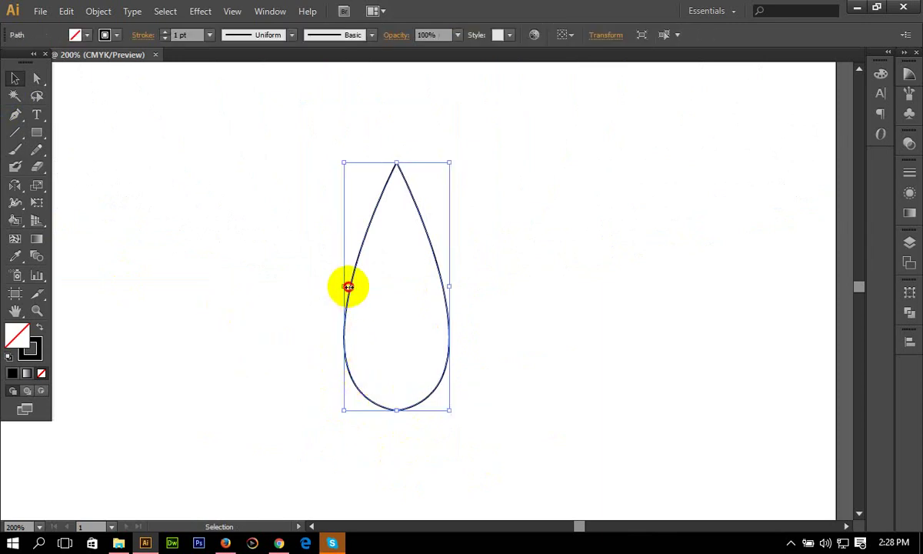
pyautogui.moveTo(344, 286); pyautogui.dragTo(362, 286)
pyautogui.click(539, 297)
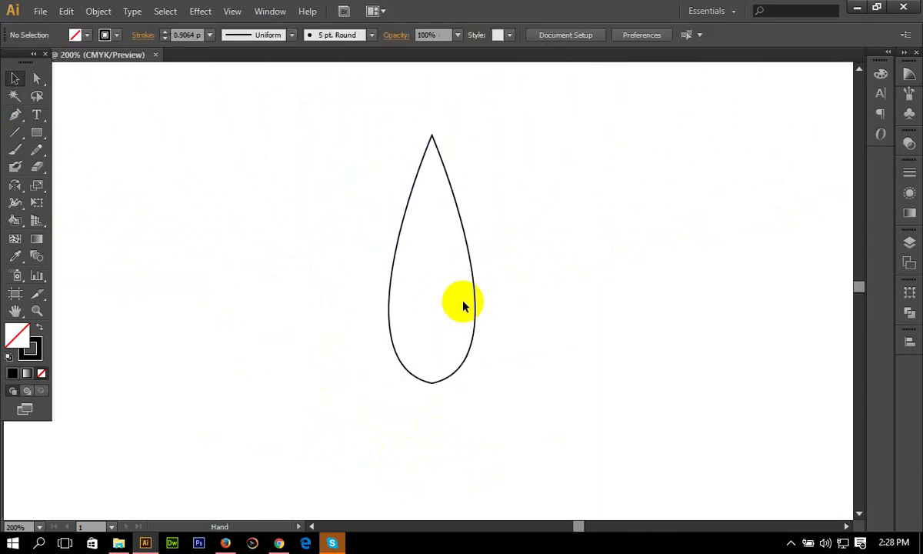
pyautogui.hotkey('ctrl', '-')
pyautogui.hotkey('ctrl', '+')
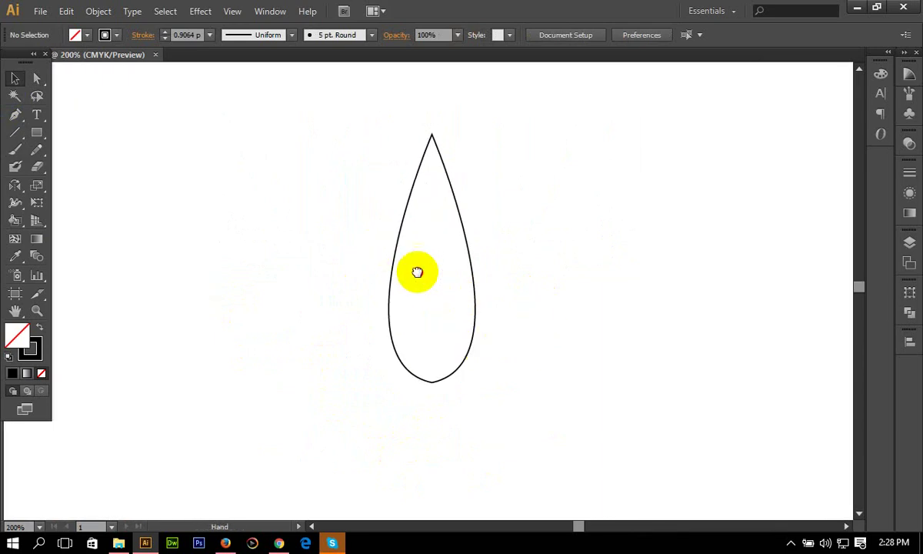
pyautogui.moveTo(416, 270)
pyautogui.mouseDown()
pyautogui.moveTo(433, 285)
pyautogui.moveTo(419, 282)
pyautogui.mouseUp()
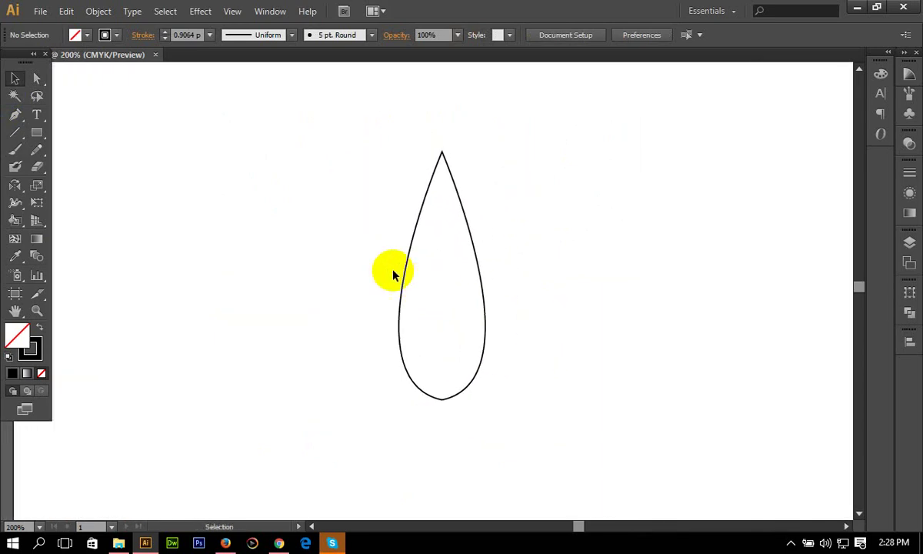
pyautogui.moveTo(362, 228); pyautogui.dragTo(540, 310)
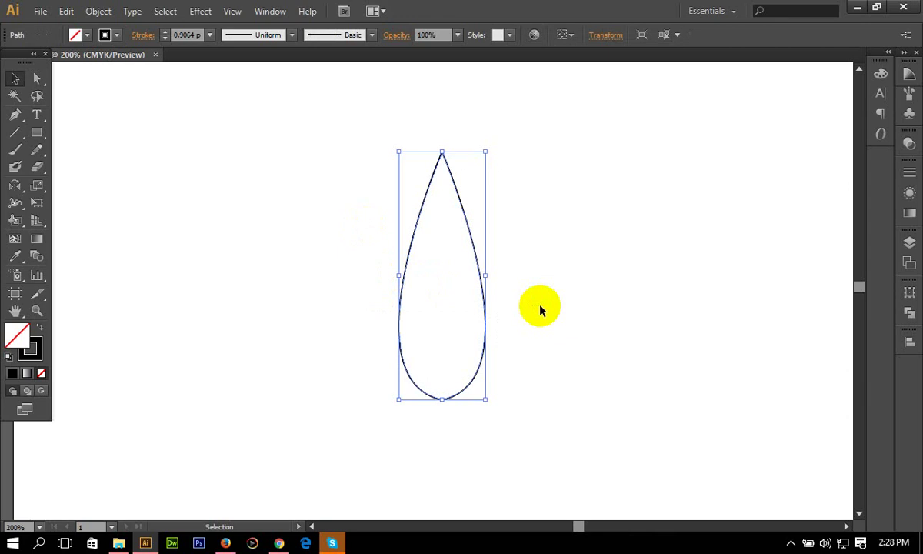
pyautogui.click(543, 308)
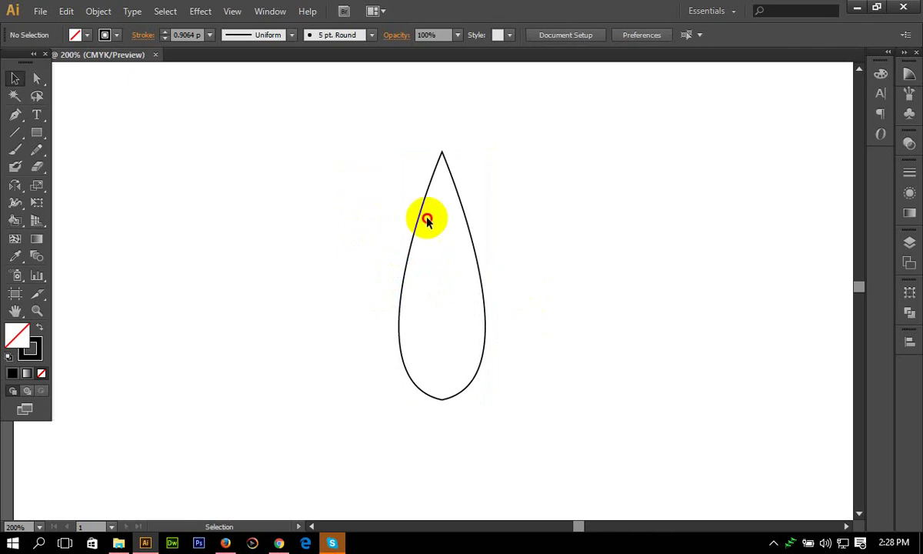
pyautogui.click(425, 218)
pyautogui.click(544, 326)
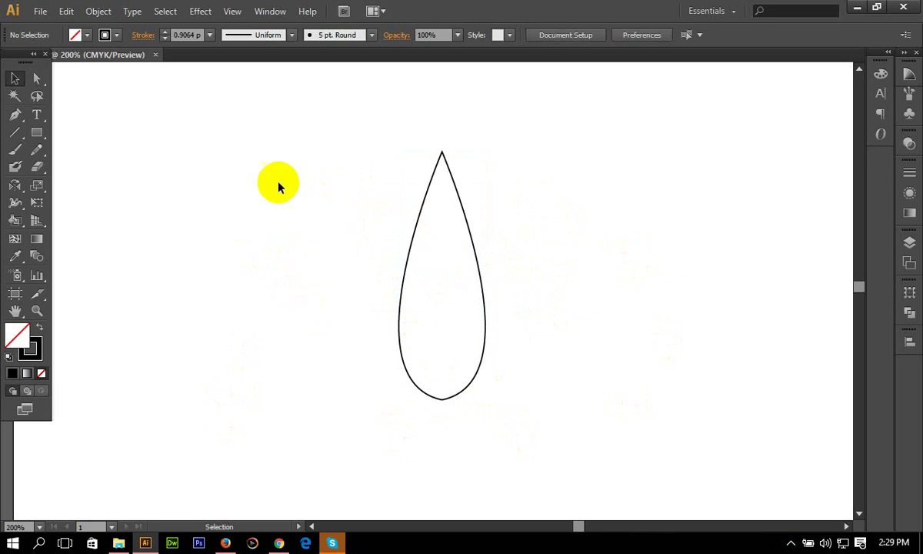
pyautogui.moveTo(329, 125); pyautogui.dragTo(639, 417)
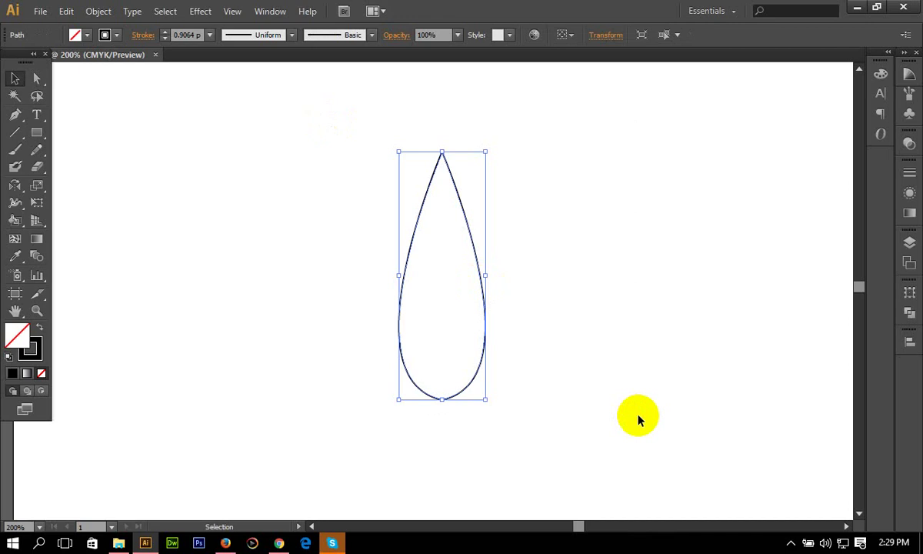
# Step: Rotate a copy of the teardrop leftward around its bottom anchor, then deselect it
pyautogui.click(16, 187)
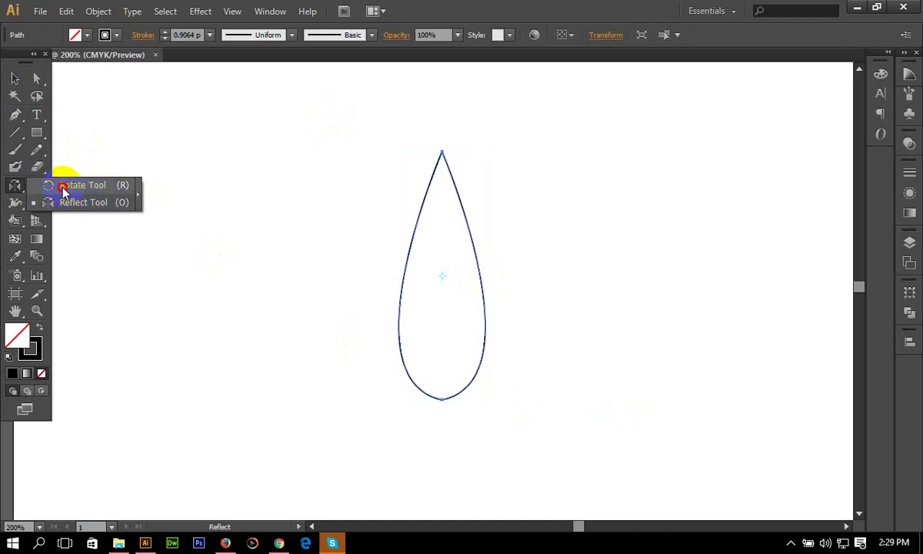
pyautogui.click(63, 188)
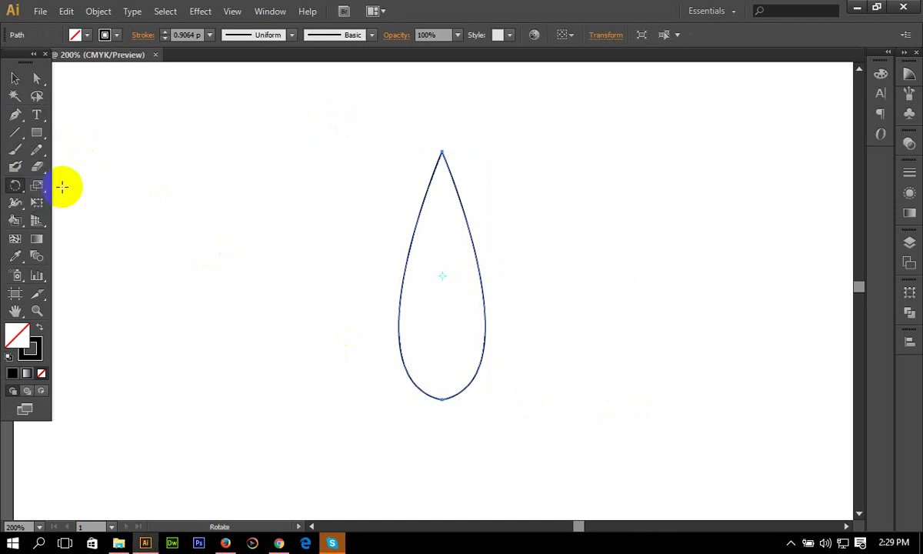
pyautogui.click(442, 398)
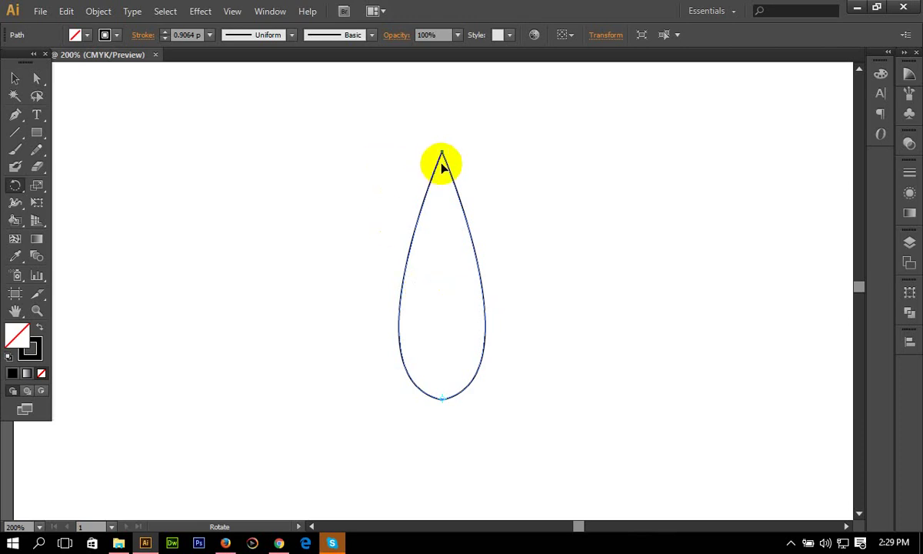
pyautogui.moveTo(442, 165); pyautogui.dragTo(483, 181)
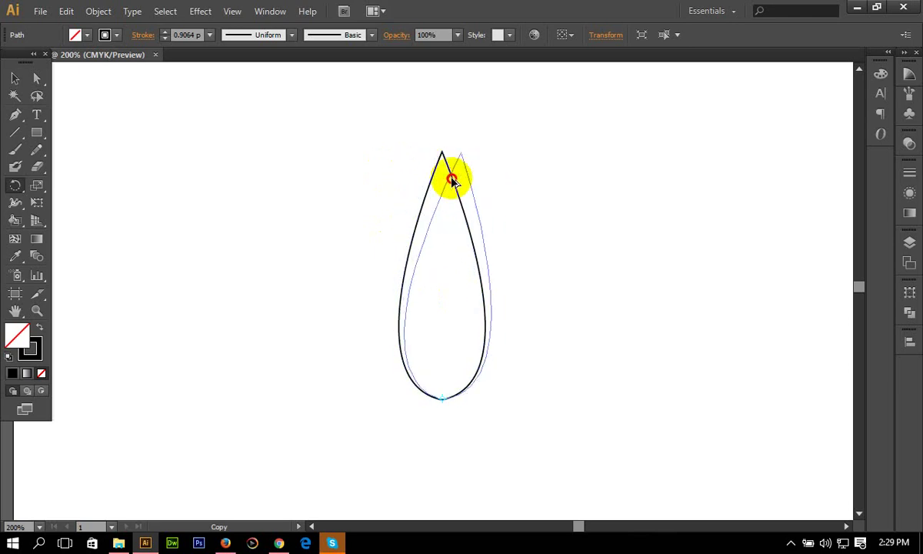
pyautogui.moveTo(482, 181); pyautogui.dragTo(401, 184)
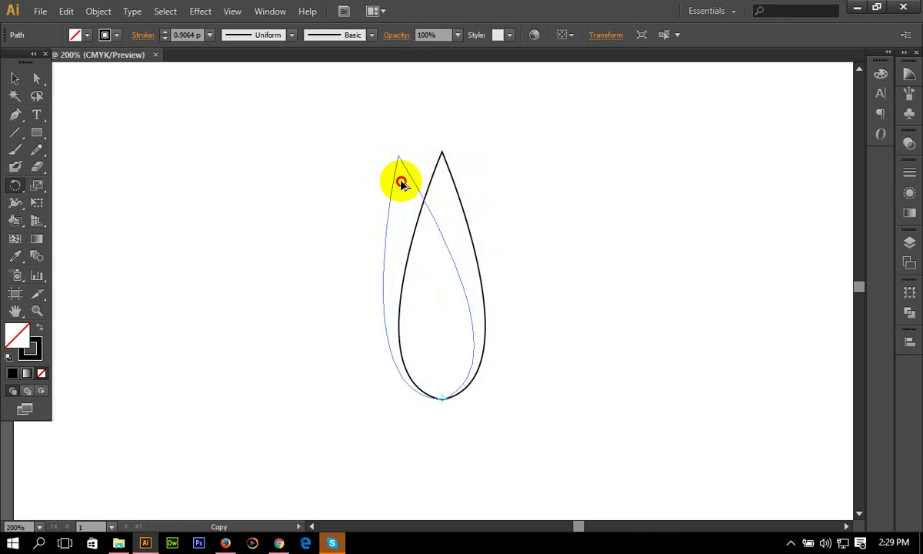
pyautogui.moveTo(401, 182); pyautogui.dragTo(399, 182)
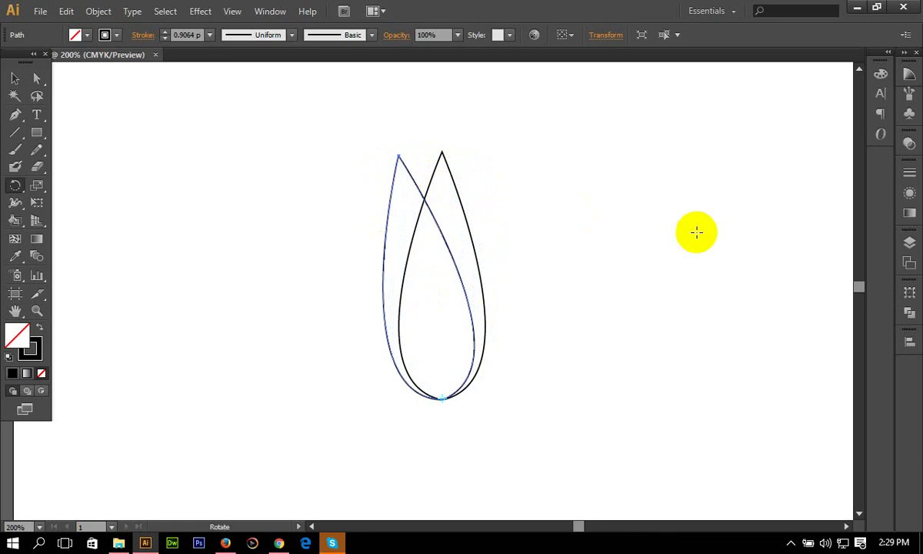
pyautogui.click(14, 78)
pyautogui.click(147, 197)
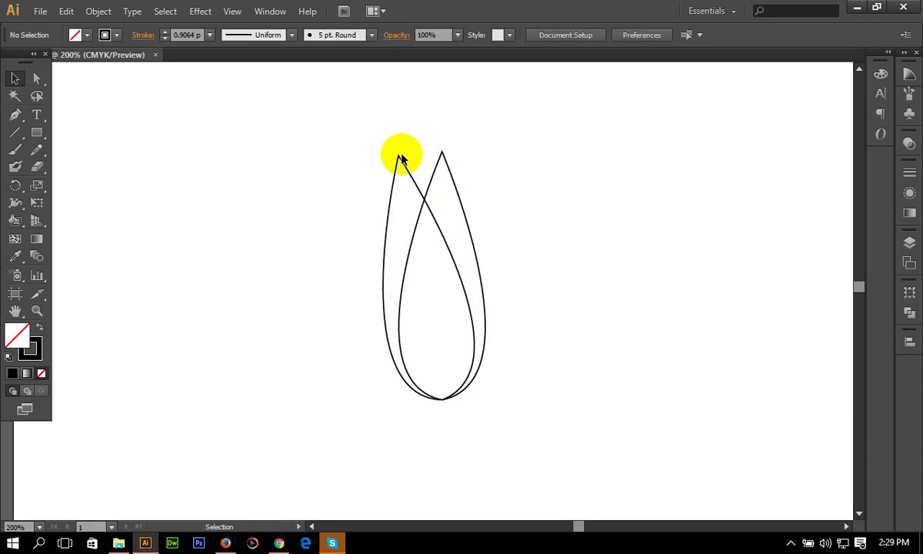
# Step: Select only the left-tilted petal copy and bring up the Object menu's transform commands
pyautogui.click(14, 188)
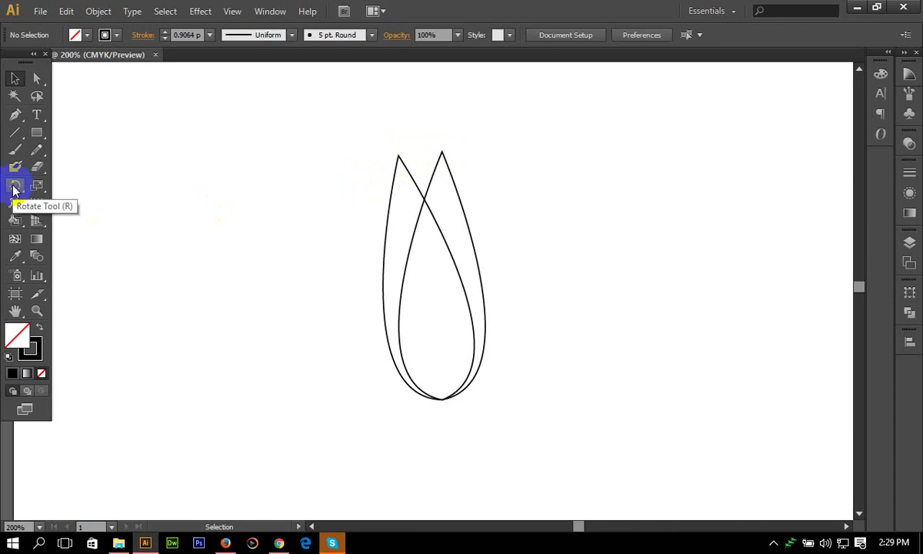
pyautogui.moveTo(14, 191); pyautogui.dragTo(47, 172)
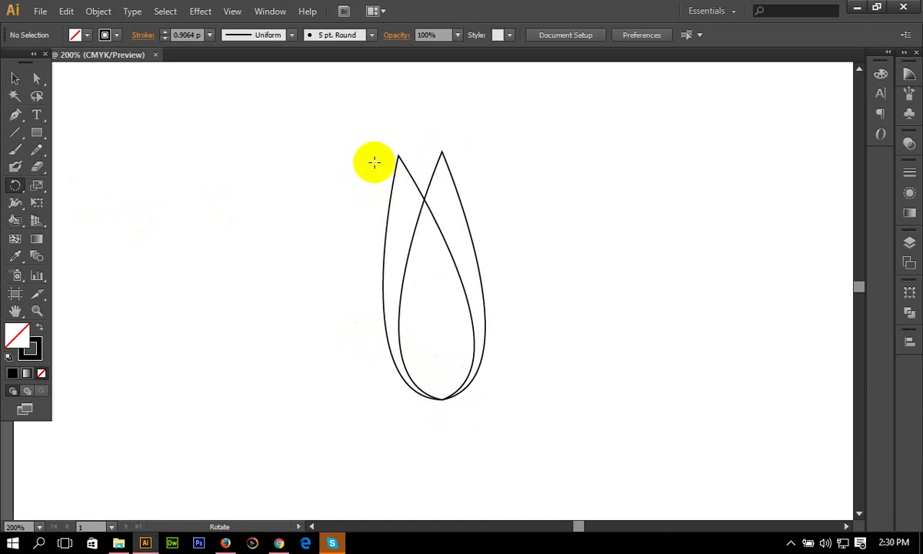
pyautogui.click(14, 78)
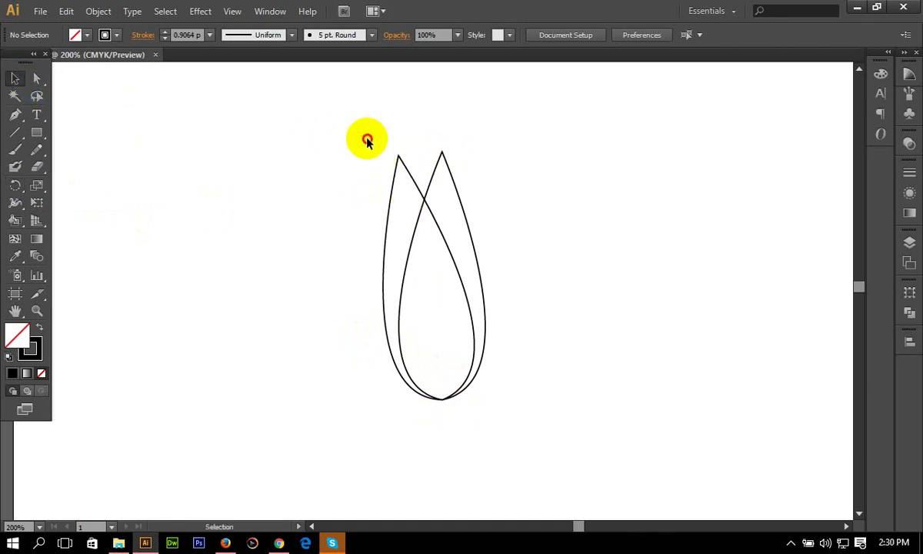
pyautogui.moveTo(345, 140); pyautogui.dragTo(408, 158)
pyautogui.click(617, 193)
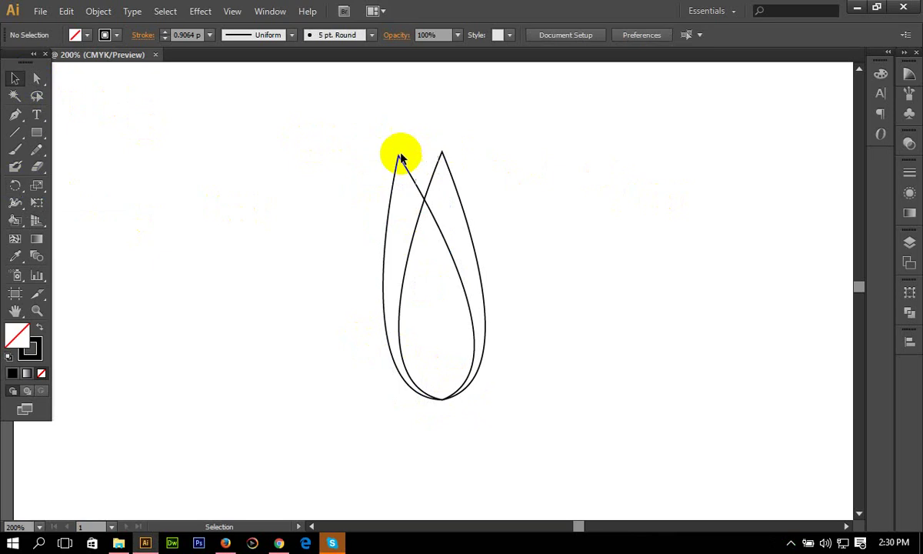
pyautogui.click(413, 174)
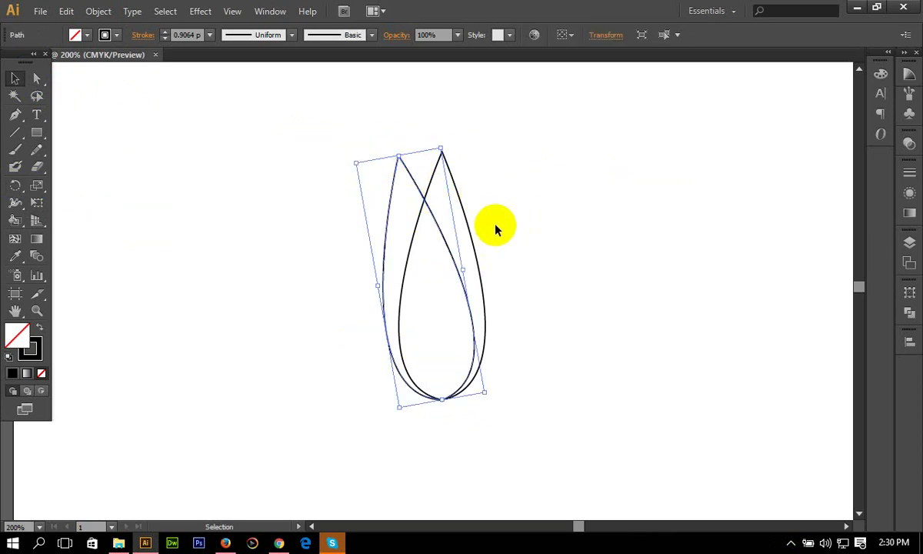
pyautogui.click(99, 10)
pyautogui.moveTo(125, 28)
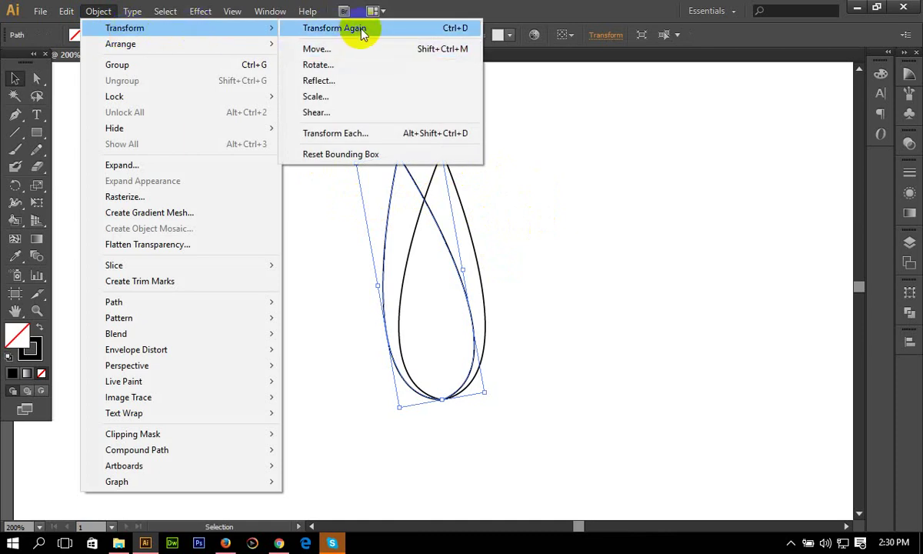
# Step: Repeat the rotation with Transform Again and Ctrl+D to fan out more petals
pyautogui.click(361, 30)
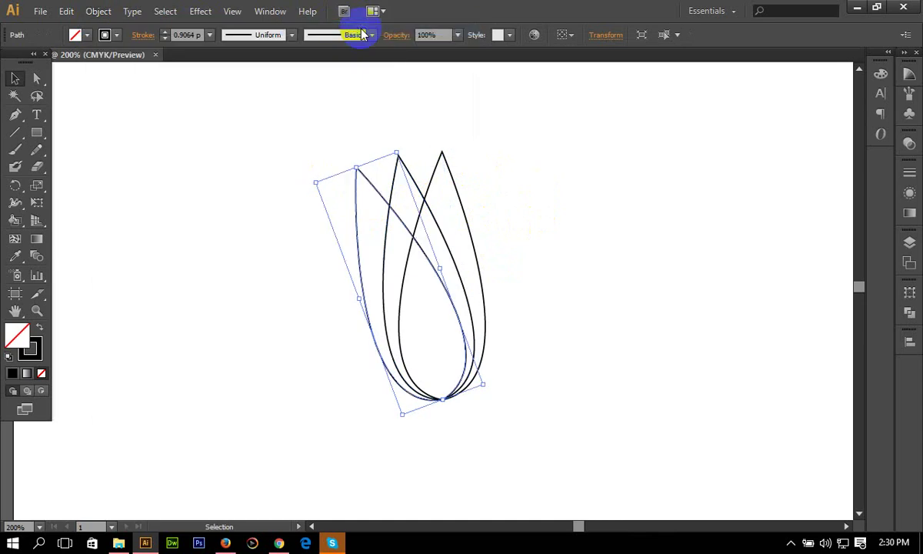
pyautogui.hotkey('ctrl', 'd')
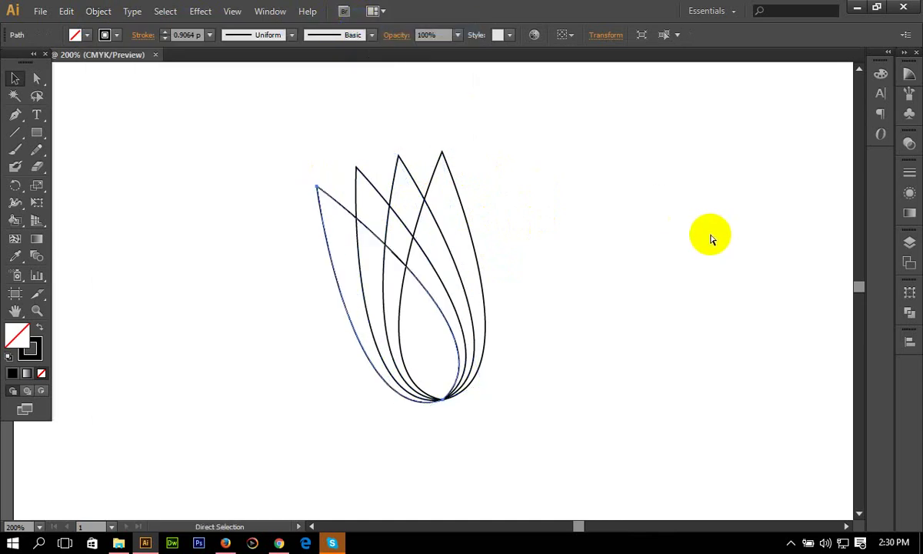
pyautogui.hotkey('ctrl', 'd')
pyautogui.hotkey('ctrl', 'd')
pyautogui.hotkey('ctrl', 'd')
pyautogui.hotkey('ctrl', 'd')
pyautogui.hotkey('ctrl', 'd')
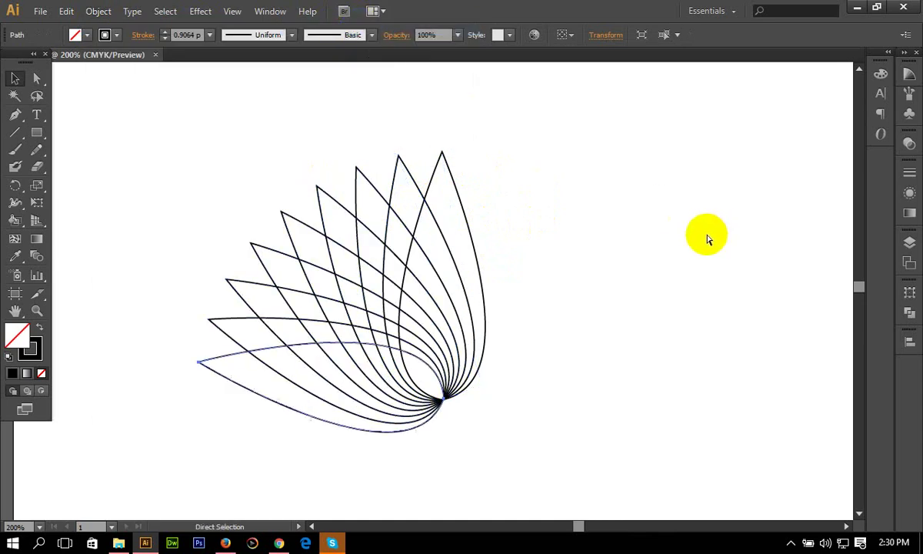
pyautogui.hotkey('ctrl', 'd')
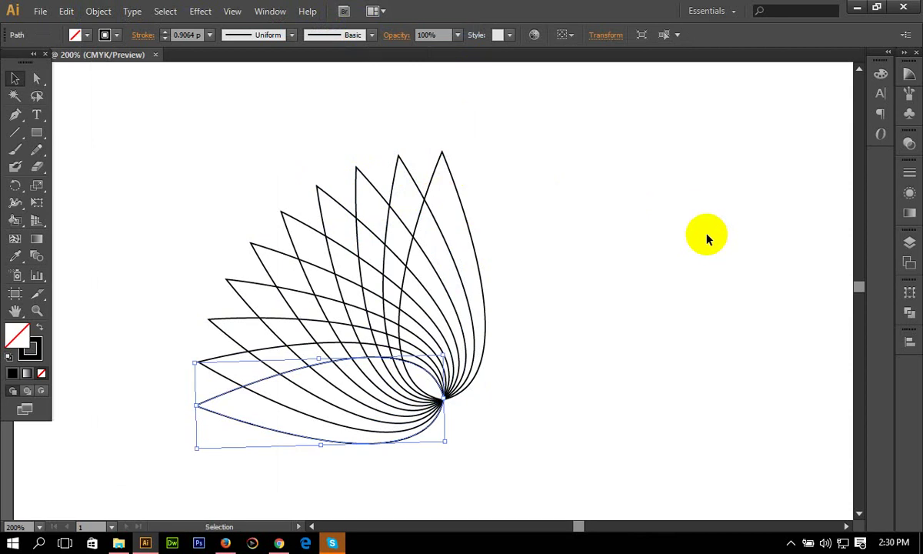
# Step: Zoom and pan over the petal fan to inspect the petal tips
pyautogui.press('a')
pyautogui.hotkey('ctrl', '+')
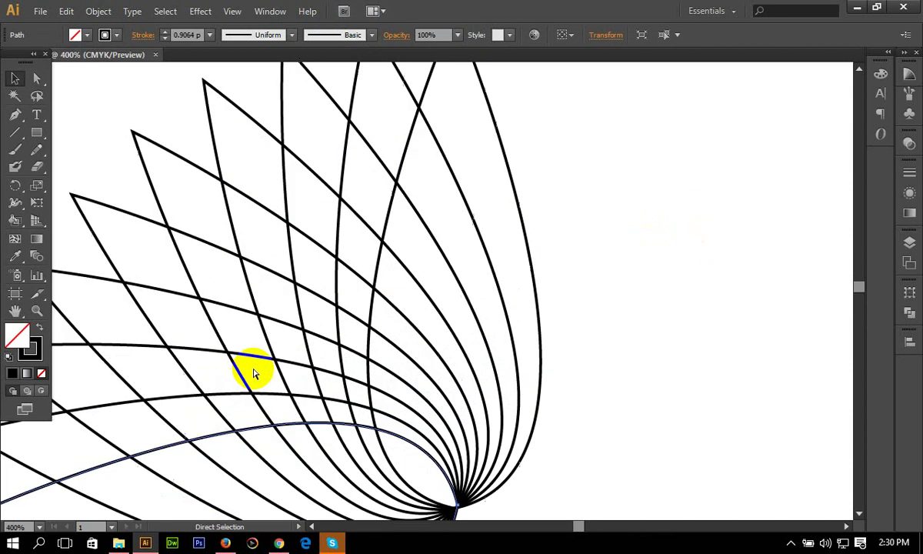
pyautogui.moveTo(233, 272); pyautogui.dragTo(561, 386)
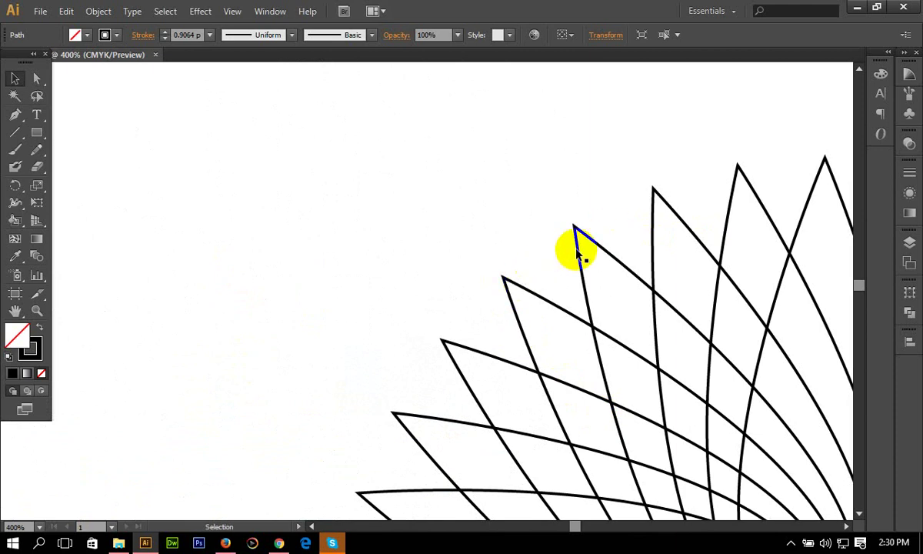
pyautogui.scroll(-1, 593, 285)
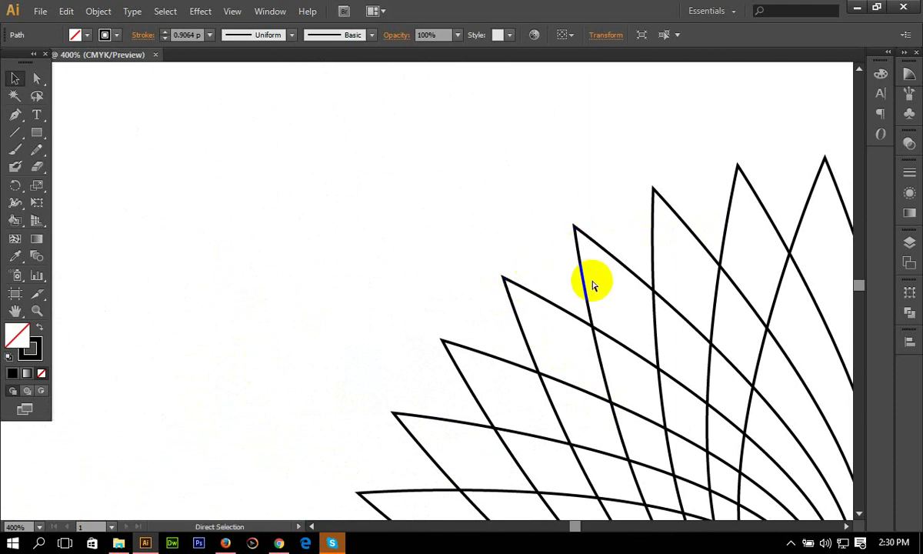
pyautogui.scroll(-1, 593, 285)
pyautogui.scroll(-1, 594, 289)
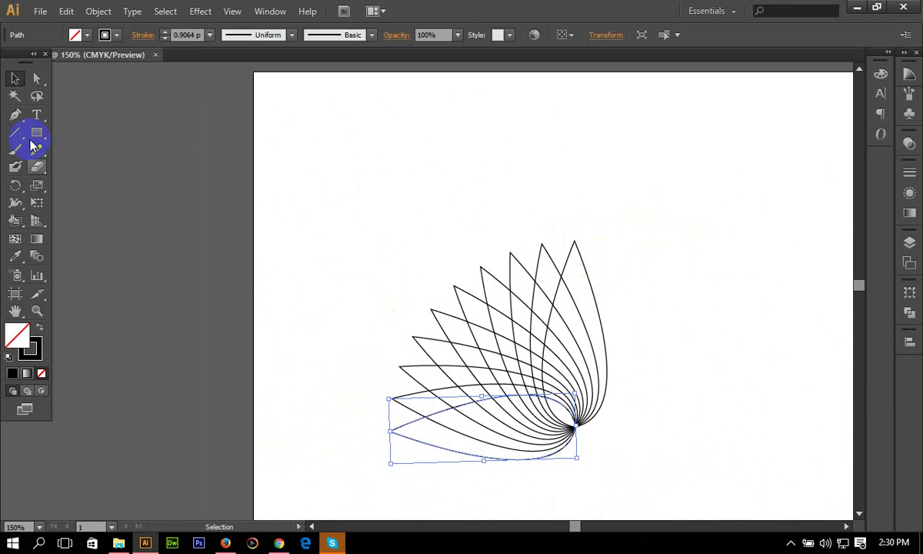
pyautogui.click(394, 231)
pyautogui.moveTo(395, 231); pyautogui.dragTo(265, 156)
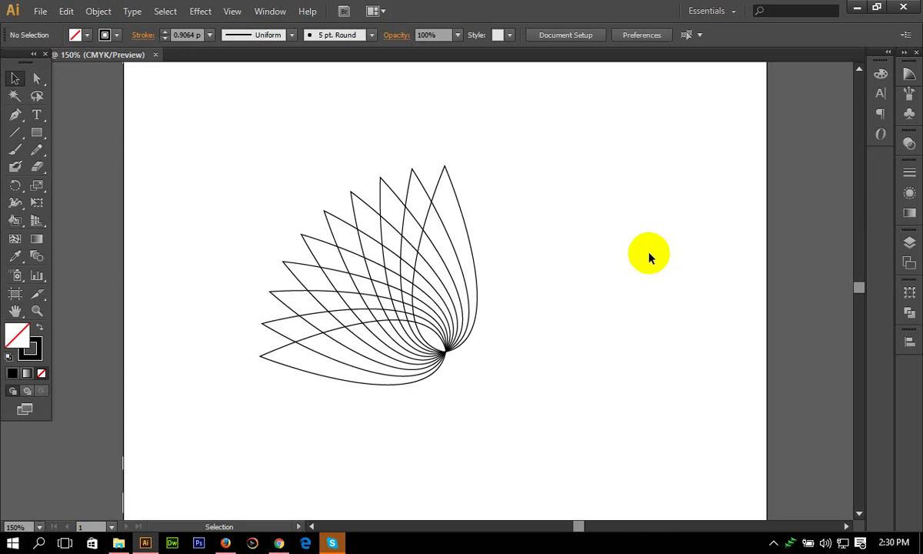
# Step: Marquee-select every petal, then exclude the upright original petal from the selection
pyautogui.click(308, 213)
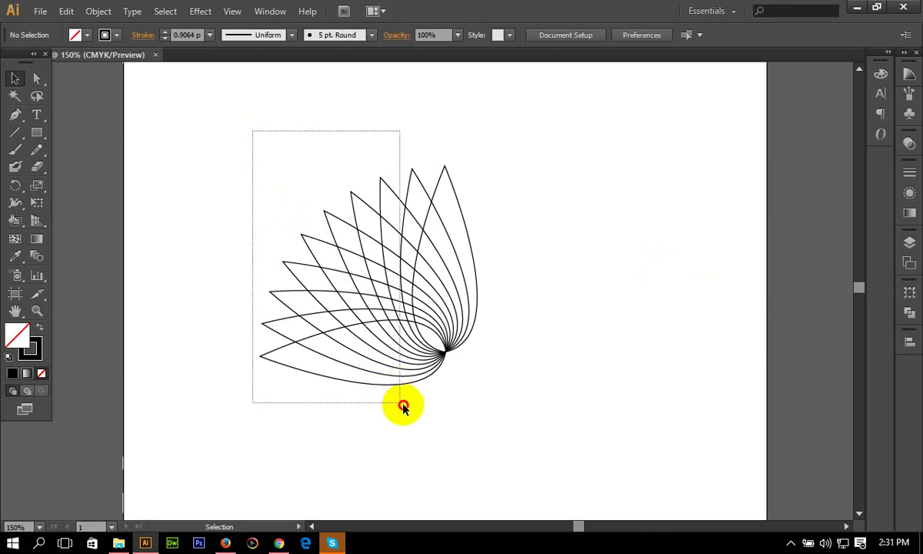
pyautogui.moveTo(390, 384); pyautogui.dragTo(406, 410)
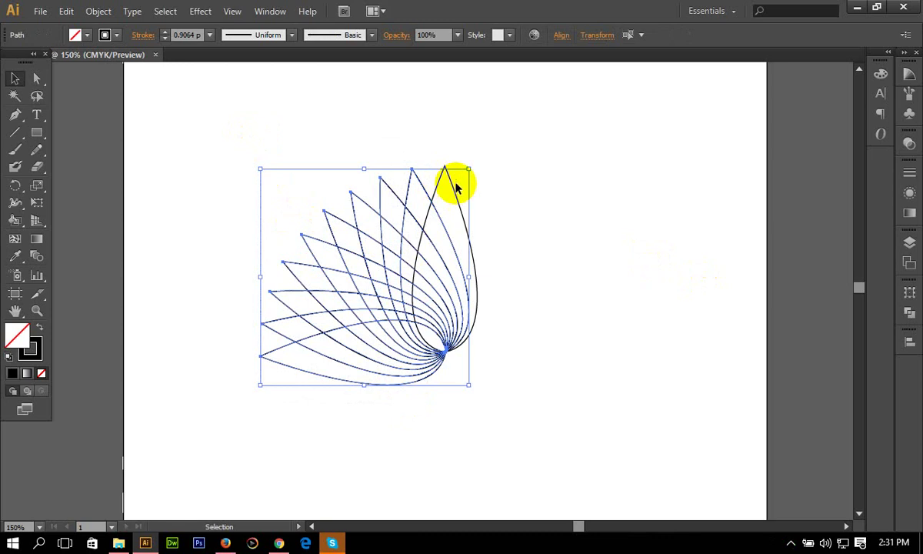
pyautogui.moveTo(222, 152); pyautogui.dragTo(475, 415)
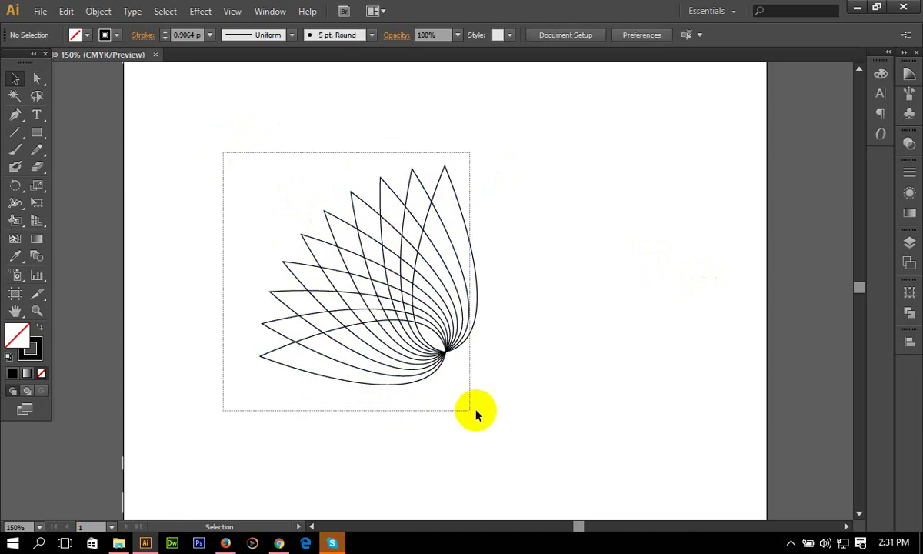
pyautogui.keyDown('shift'); pyautogui.click(459, 203); pyautogui.keyUp('shift')
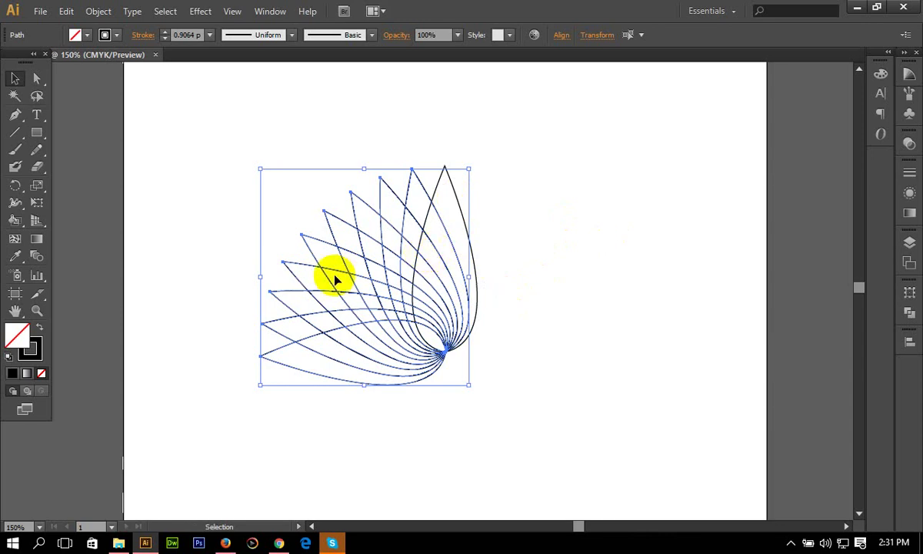
pyautogui.click(17, 185)
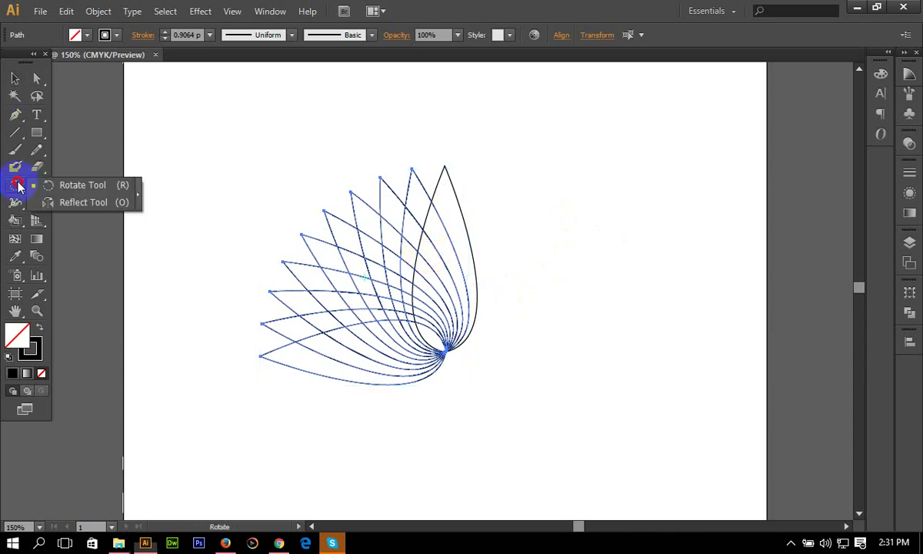
# Step: Reflect a copy of the tilted petals to the right about the shared base point, then deselect
pyautogui.click(64, 203)
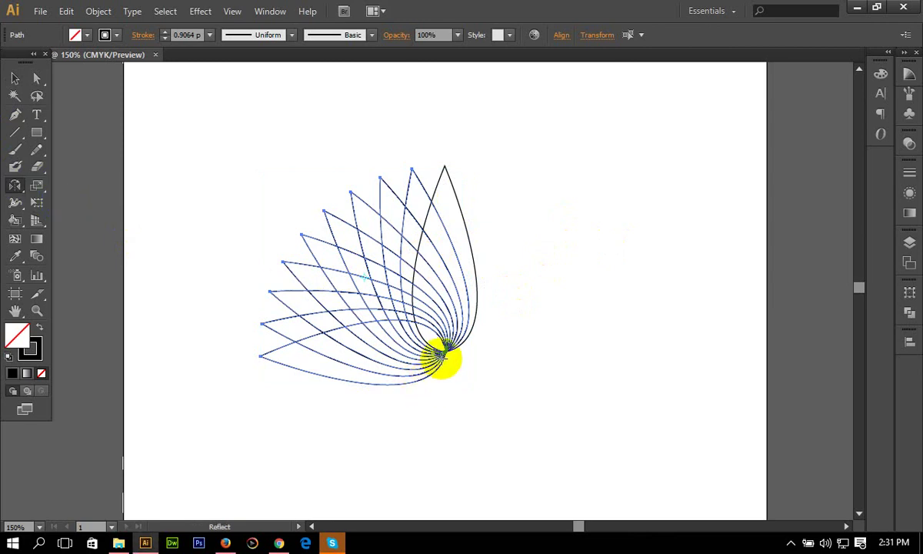
pyautogui.click(443, 353)
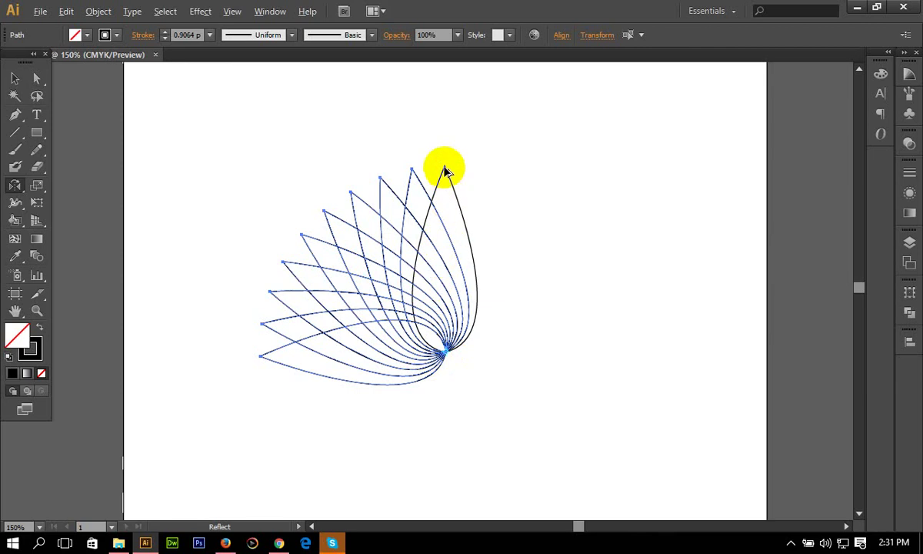
pyautogui.moveTo(444, 171); pyautogui.dragTo(446, 163)
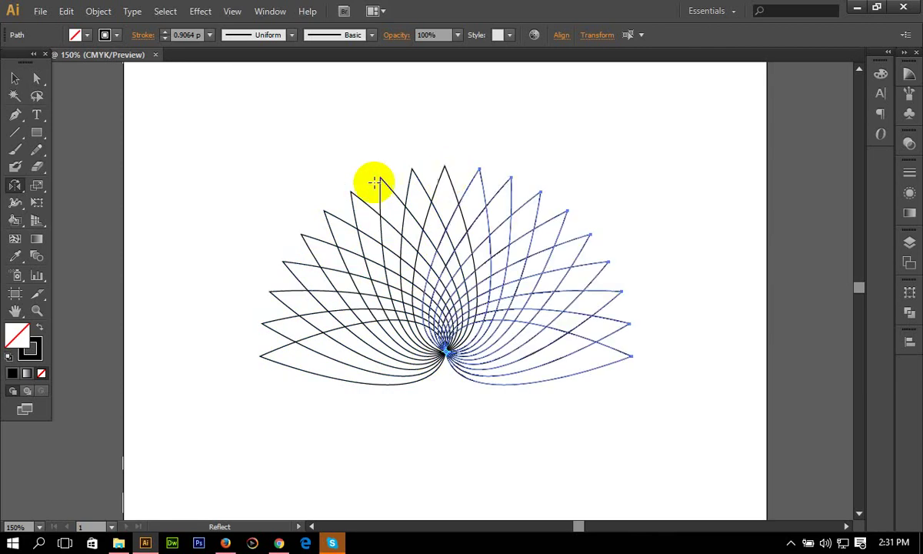
pyautogui.click(14, 78)
pyautogui.click(222, 139)
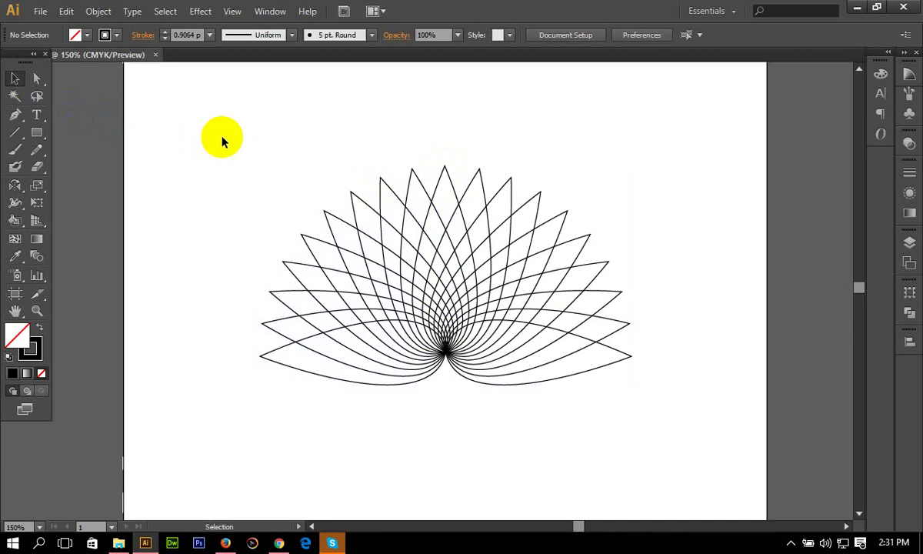
pyautogui.click(791, 544)
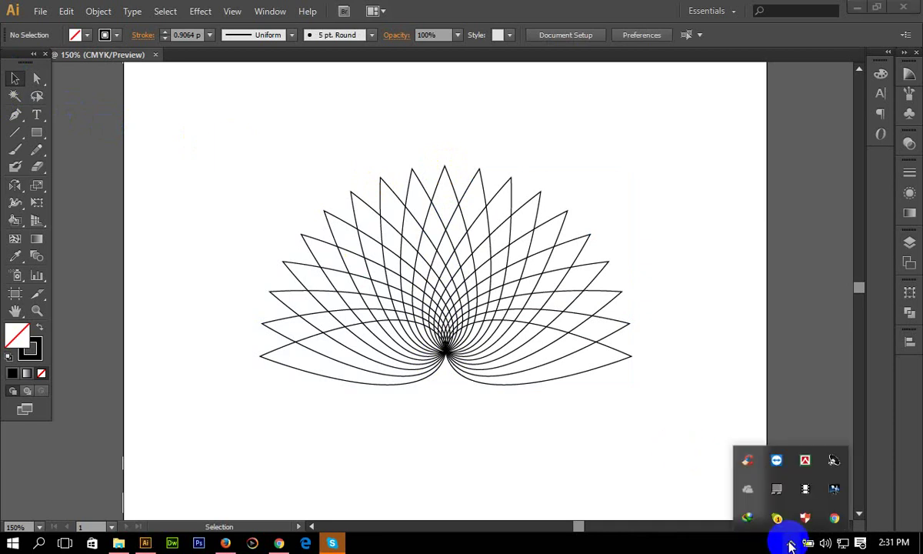